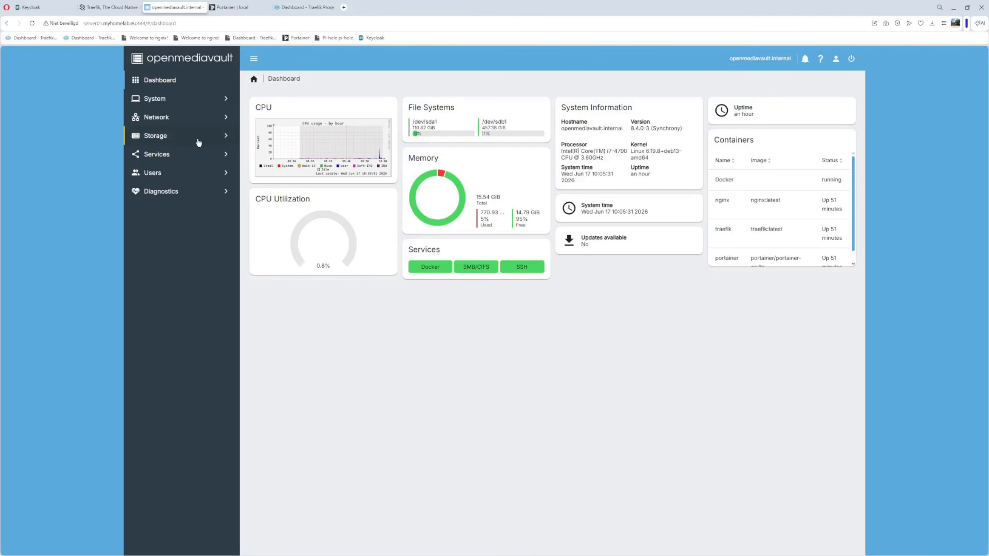
Open the keycloak Compose file for editing from the Compose services' file list.
click(159, 155)
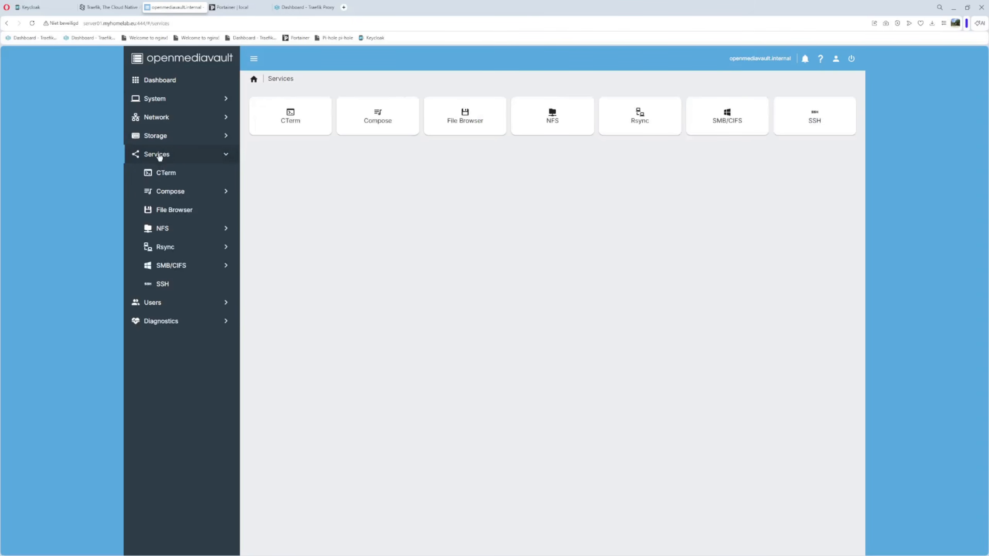
click(172, 193)
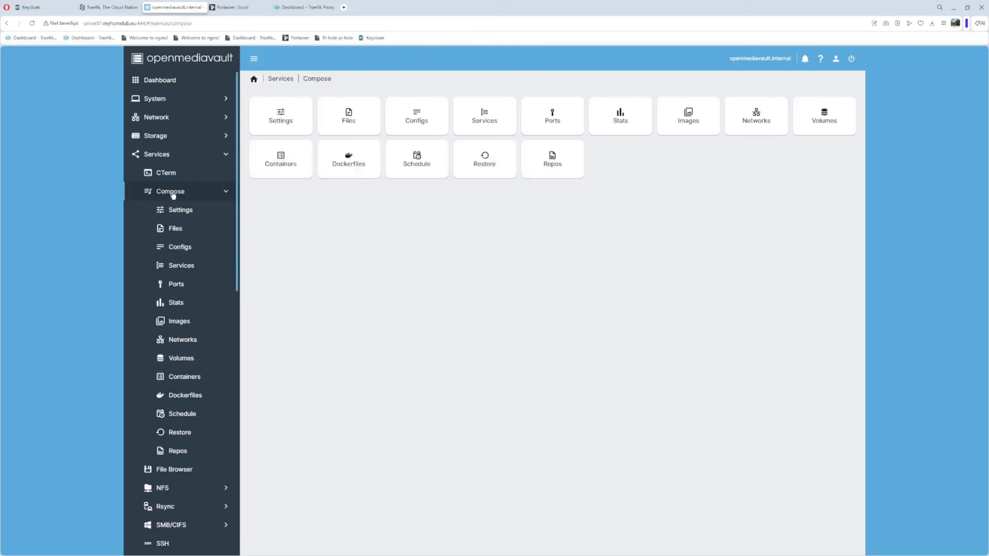
click(175, 229)
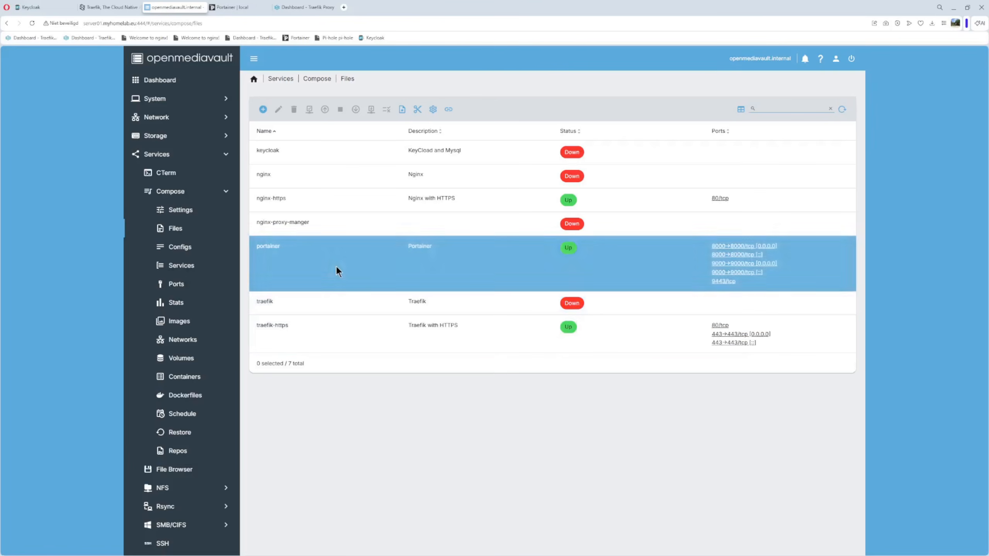
click(298, 197)
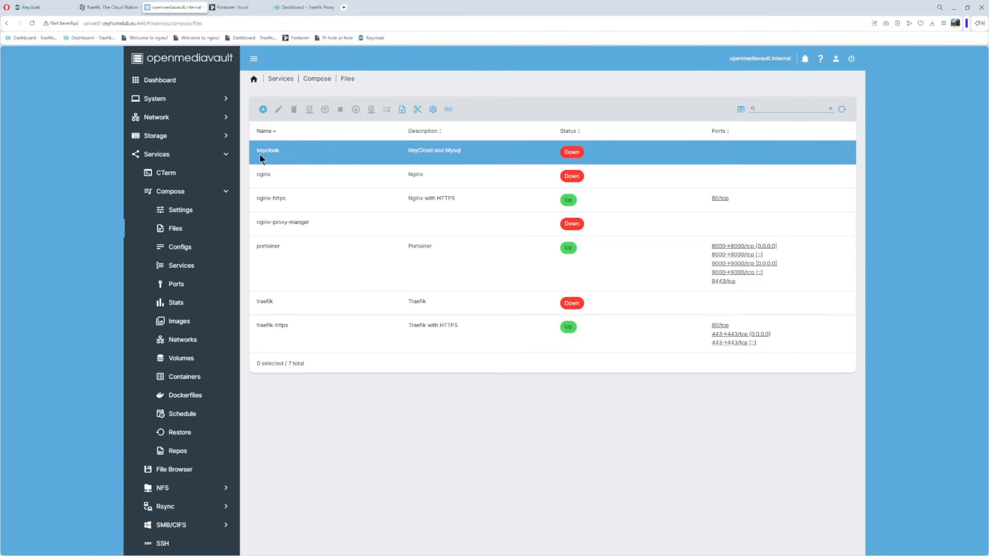
click(315, 154)
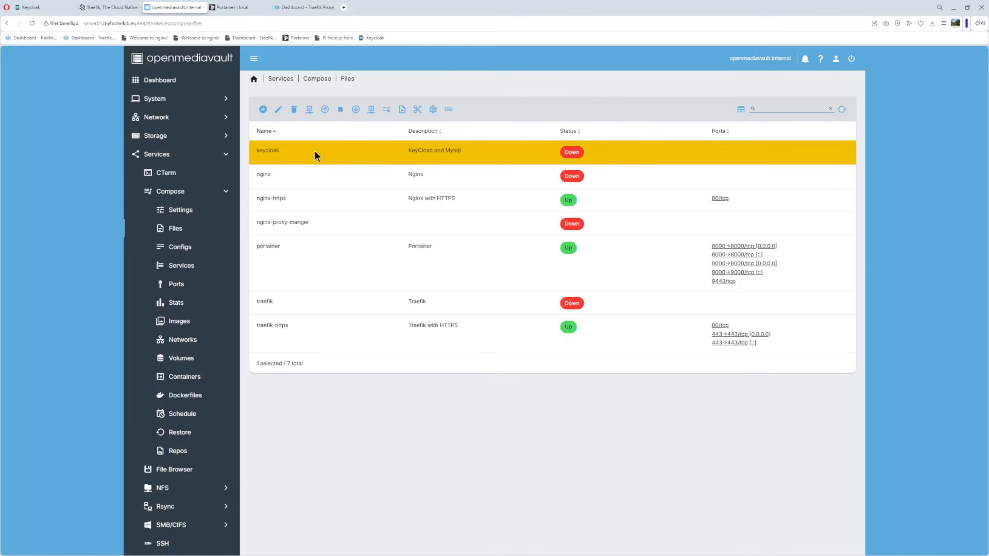
click(278, 109)
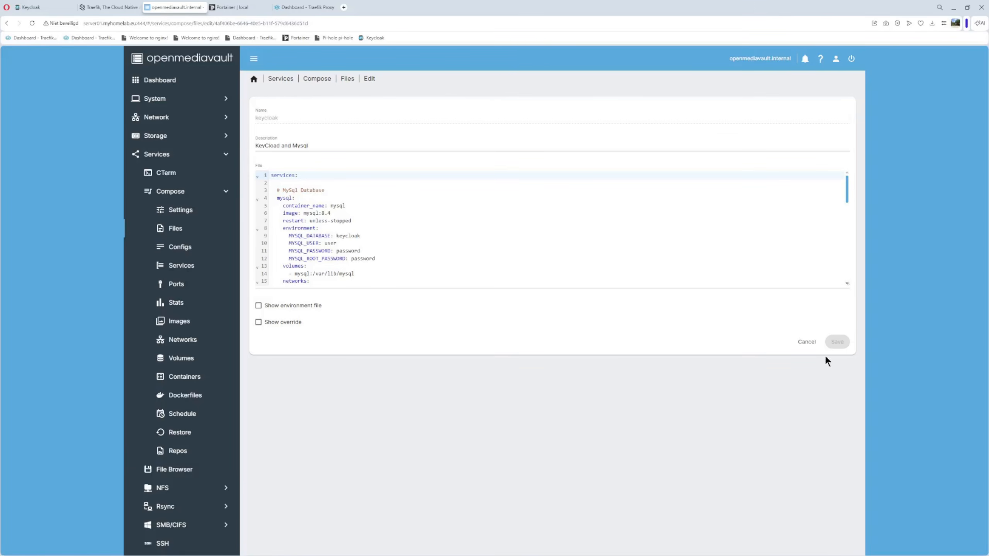
Enlarge the file editor and examine the MySQL service's volume mapping and its network entry.
drag(846, 284, 841, 480)
scroll(570, 313, up, 4)
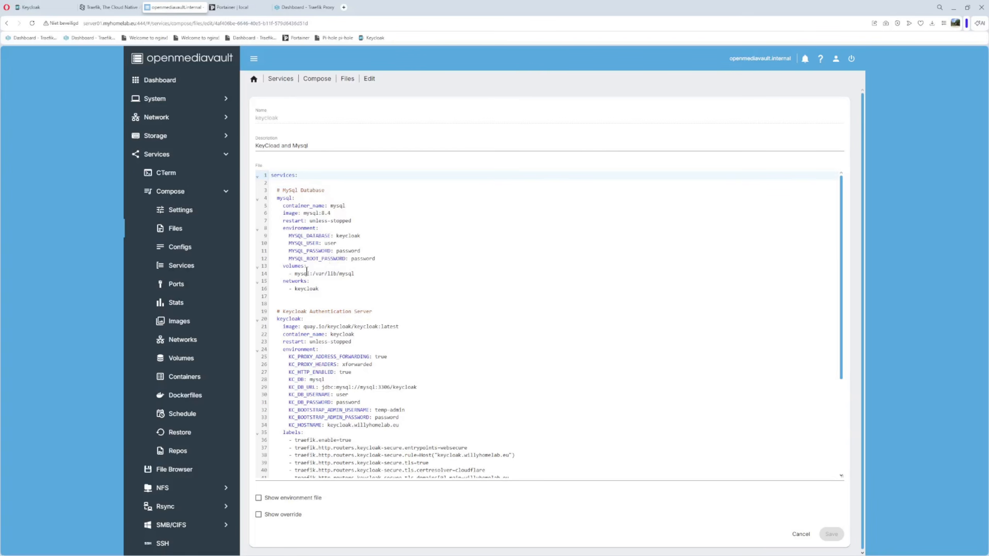
drag(274, 274, 369, 275)
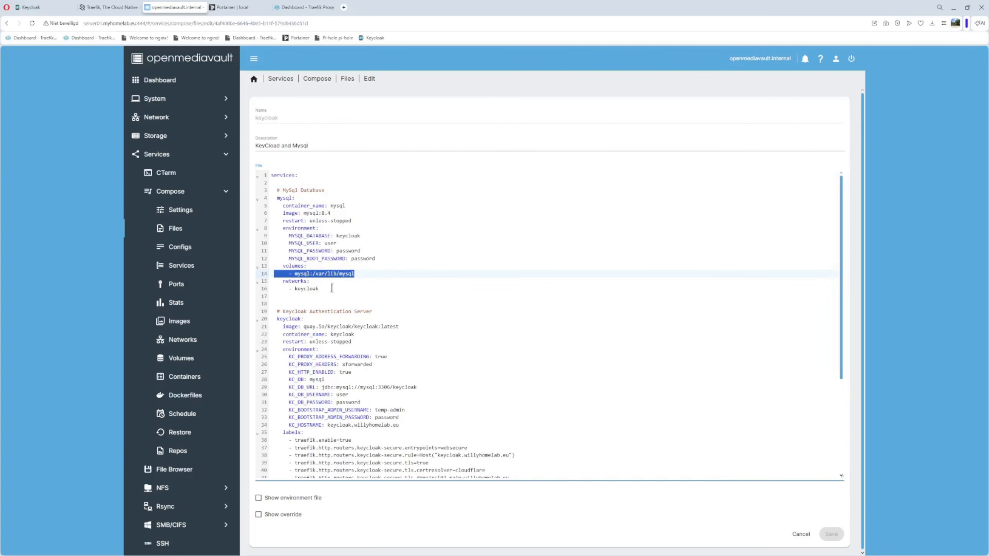
click(275, 282)
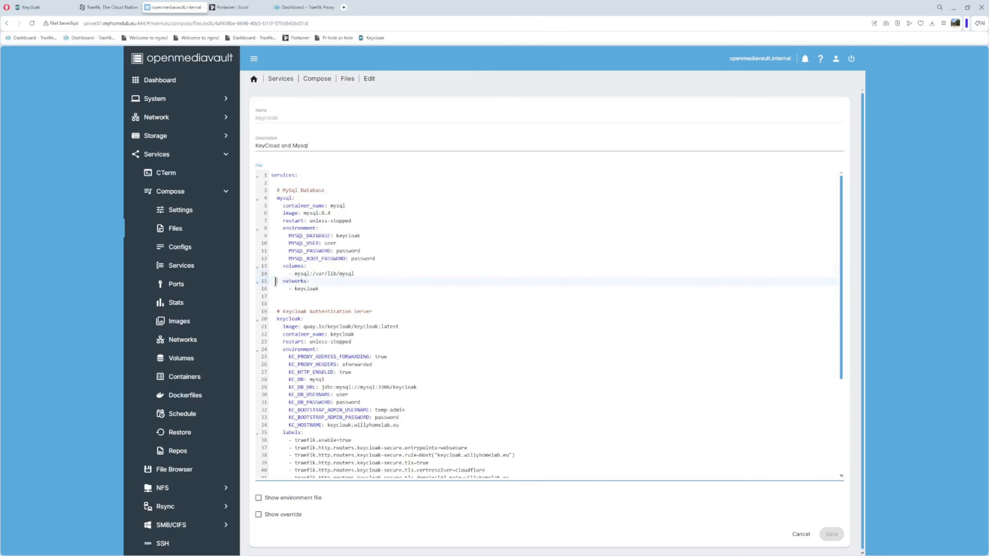
drag(276, 281, 331, 289)
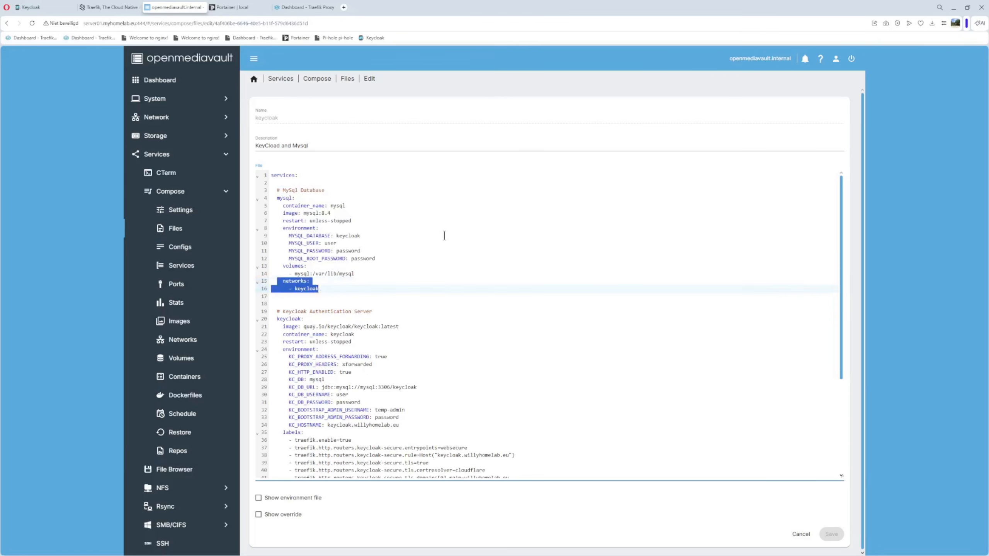
scroll(443, 236, down, 3)
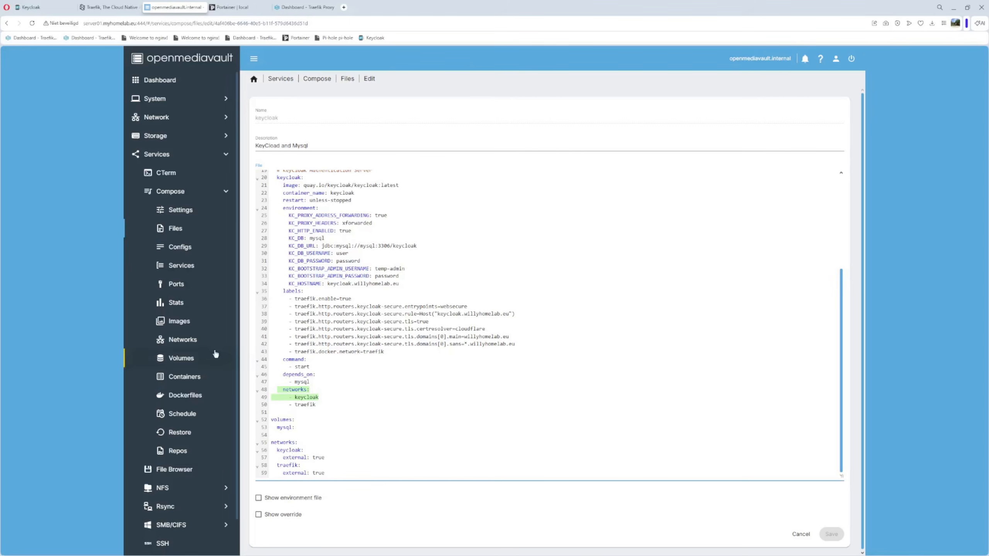
Check the Compose networks for the keycloak network, and reopen the keycloak Compose file for editing.
click(184, 340)
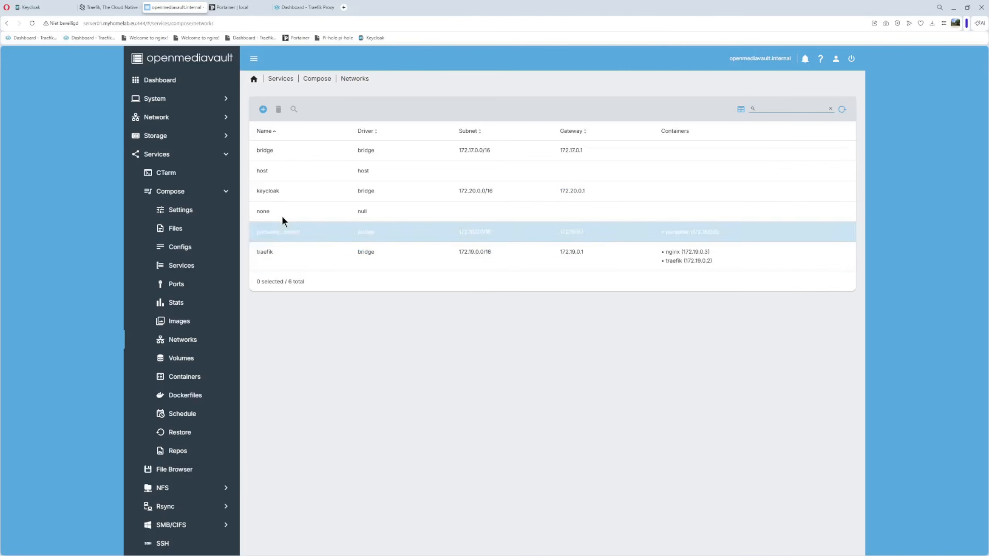
click(181, 231)
click(283, 156)
click(279, 109)
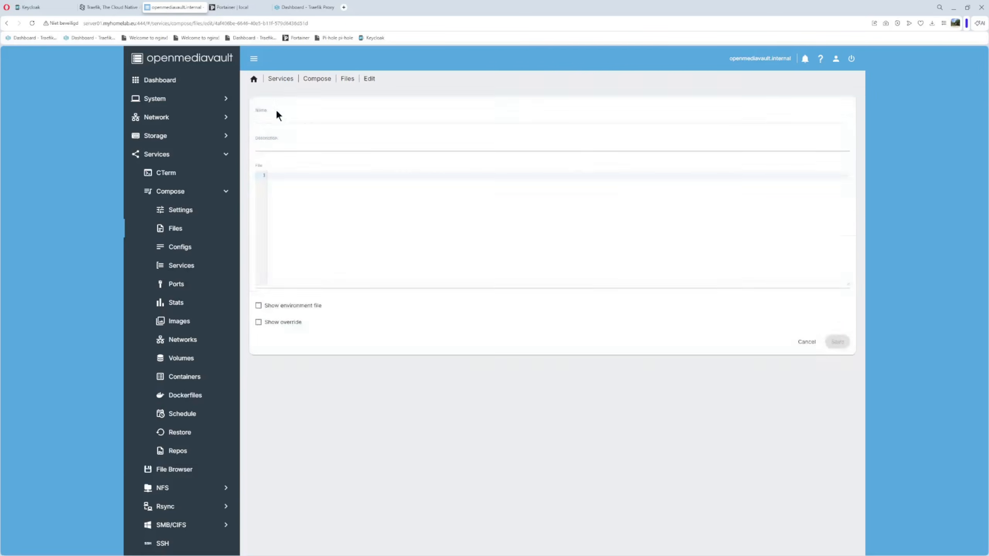
Enlarge the file editor and examine the Keycloak service's environment variables, including KC_HTTP_ENABLED and KC_HOSTNAME.
scroll(381, 218, down, 7)
scroll(382, 218, up, 2)
click(846, 283)
drag(847, 285, 835, 459)
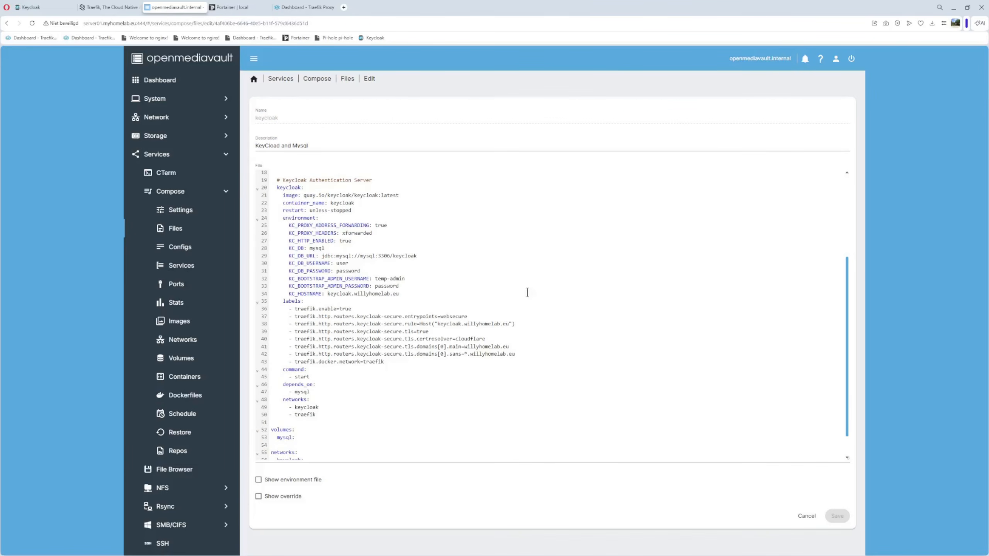
scroll(527, 293, up, 2)
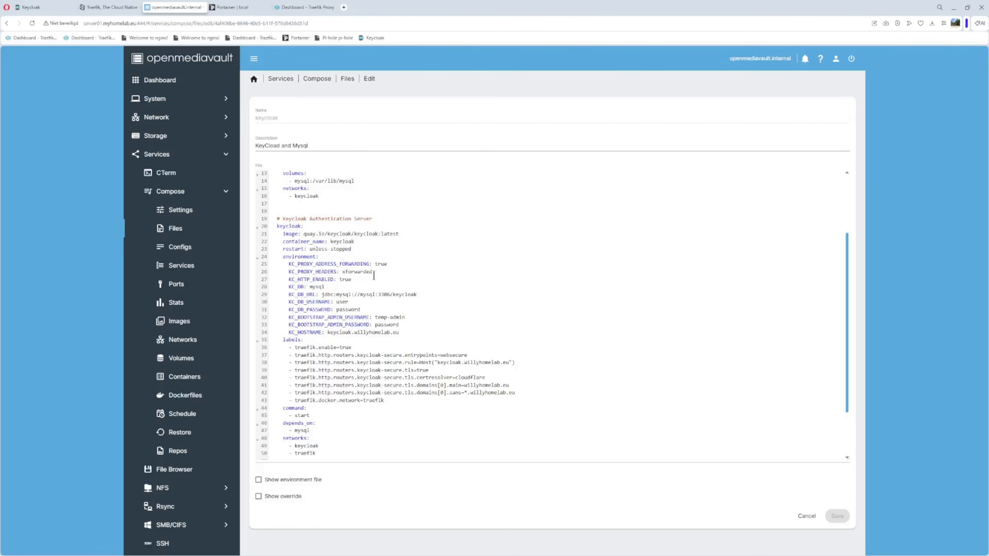
click(270, 257)
drag(269, 257, 417, 332)
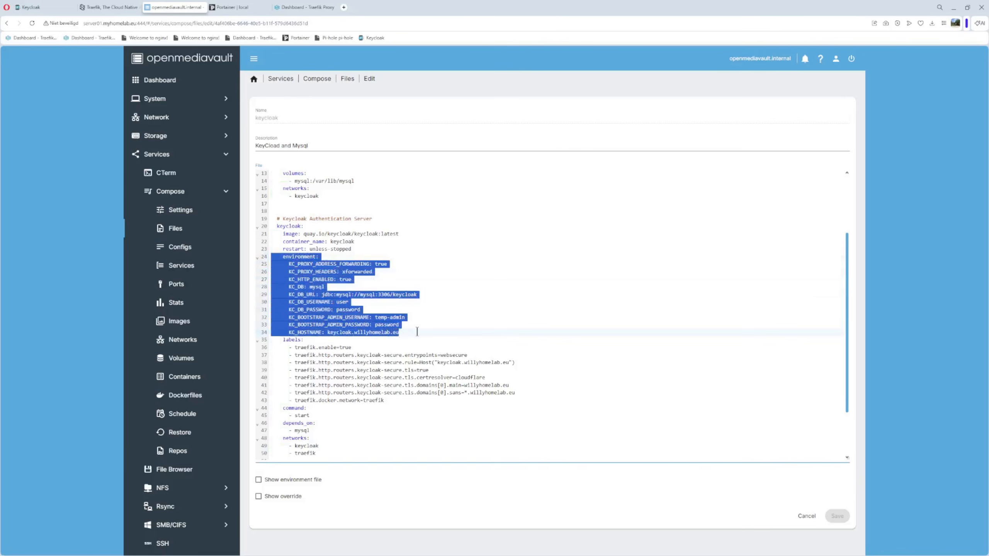
click(450, 317)
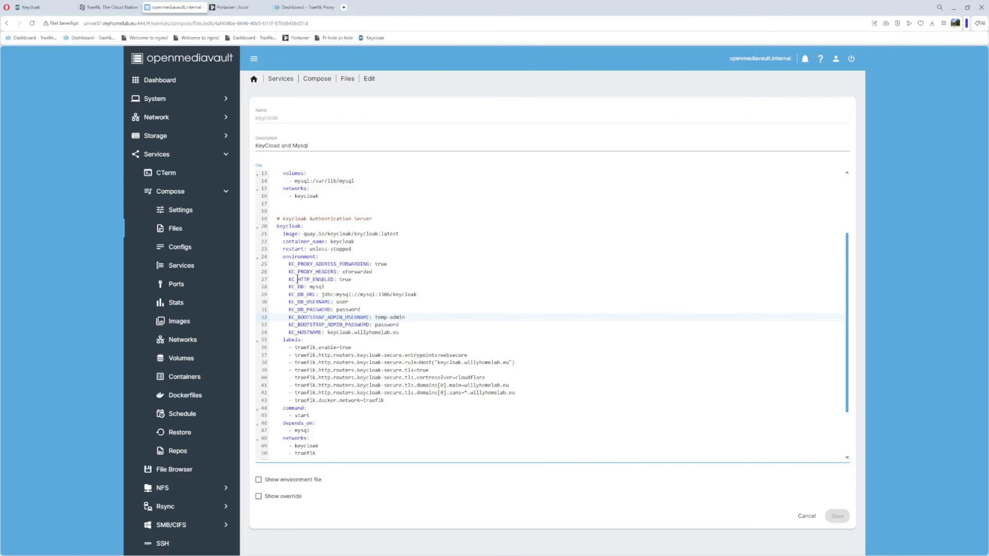
double_click(349, 279)
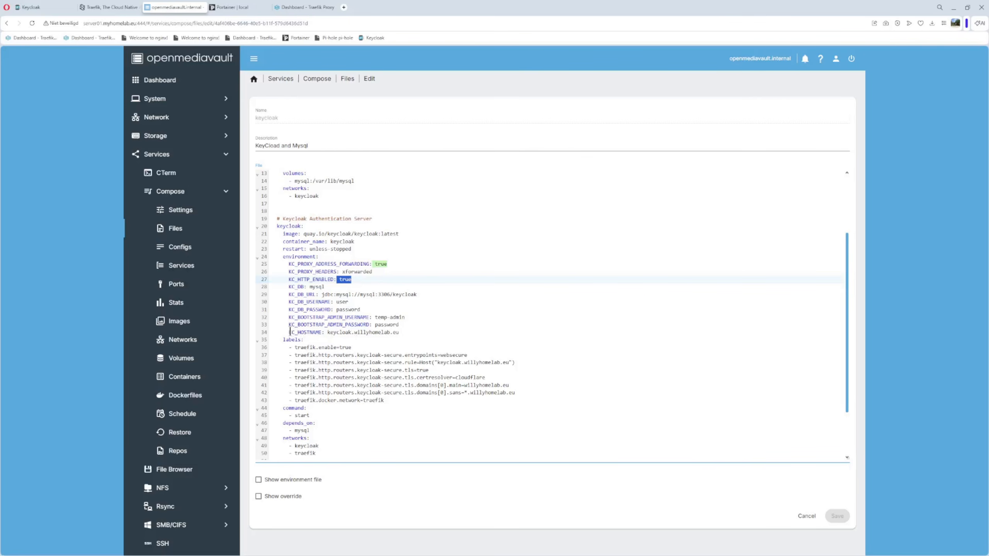
drag(289, 331, 412, 334)
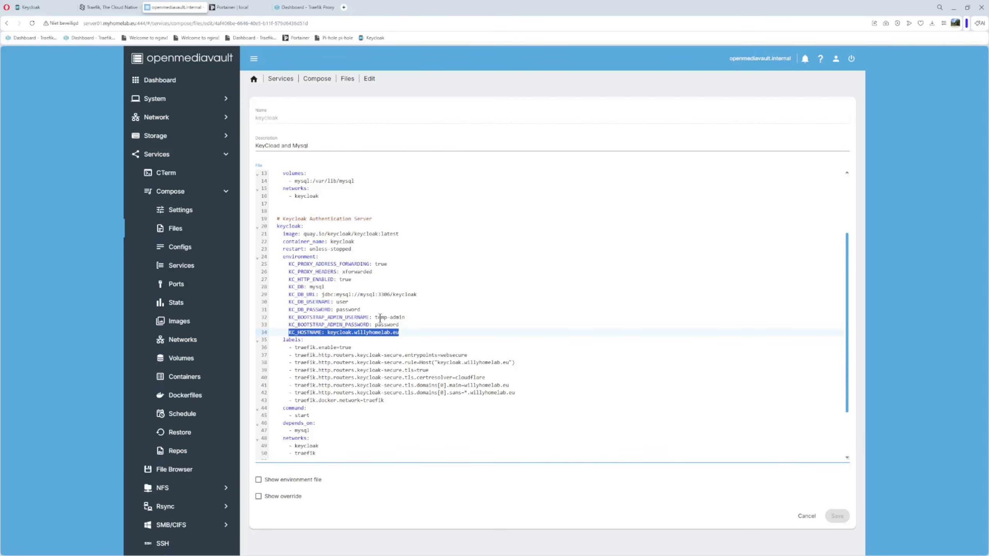
Examine the Keycloak service's Traefik labels, focusing on the keycloak-secure router name and its websecure entry point.
scroll(380, 318, down, 3)
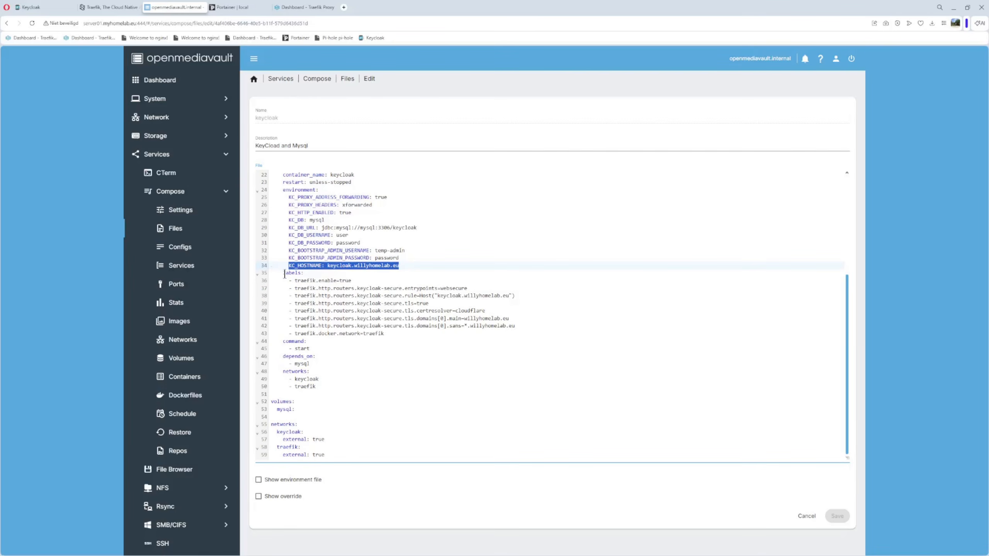
drag(272, 273, 404, 336)
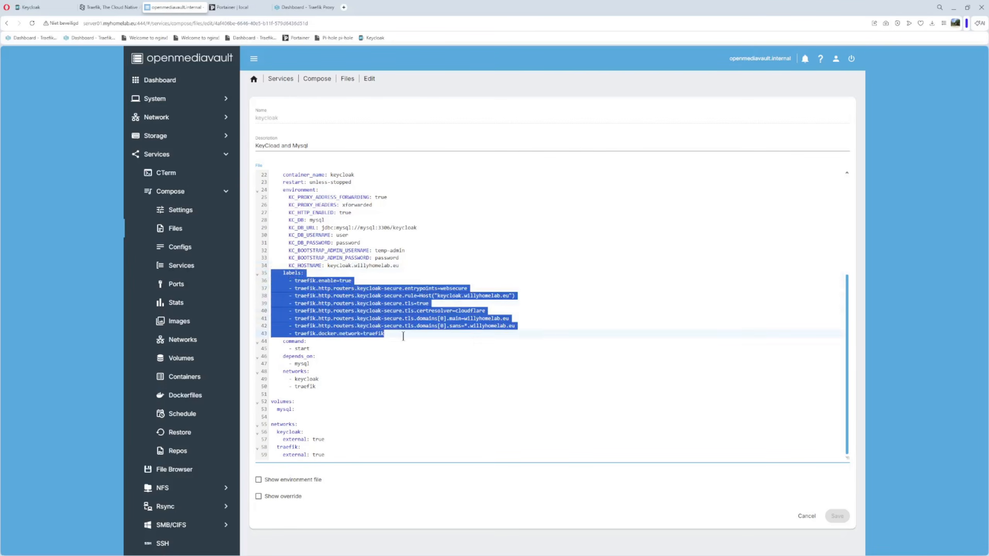
click(433, 372)
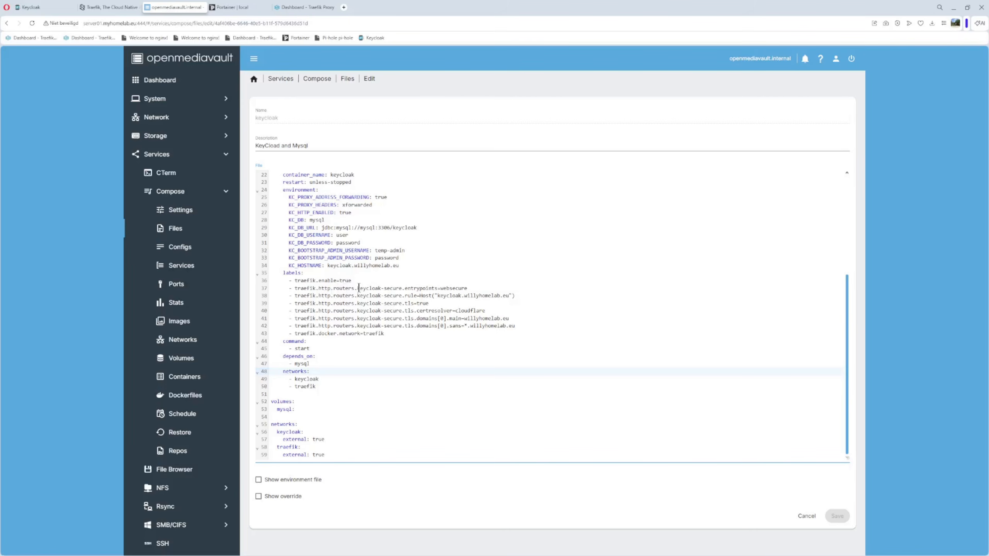
drag(358, 288, 403, 288)
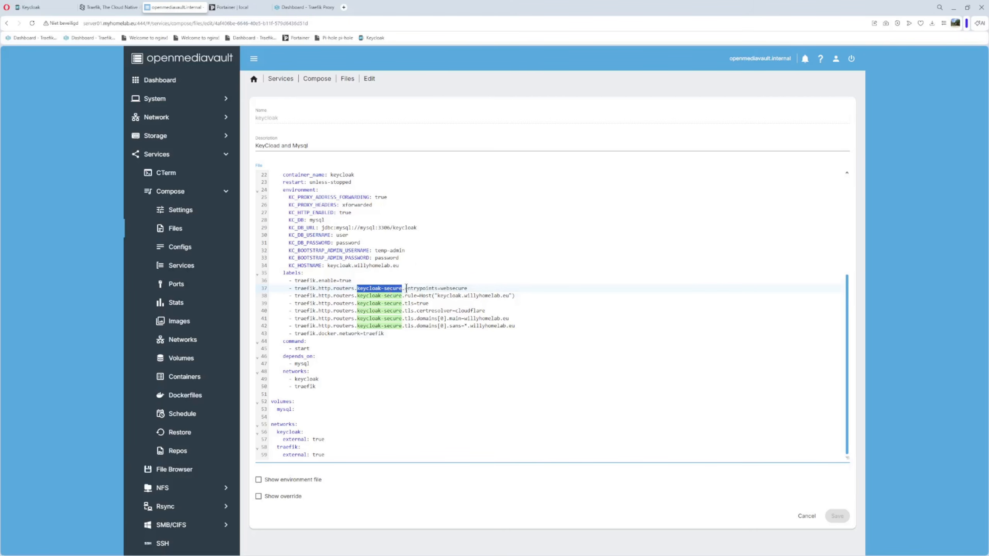
drag(440, 289, 478, 287)
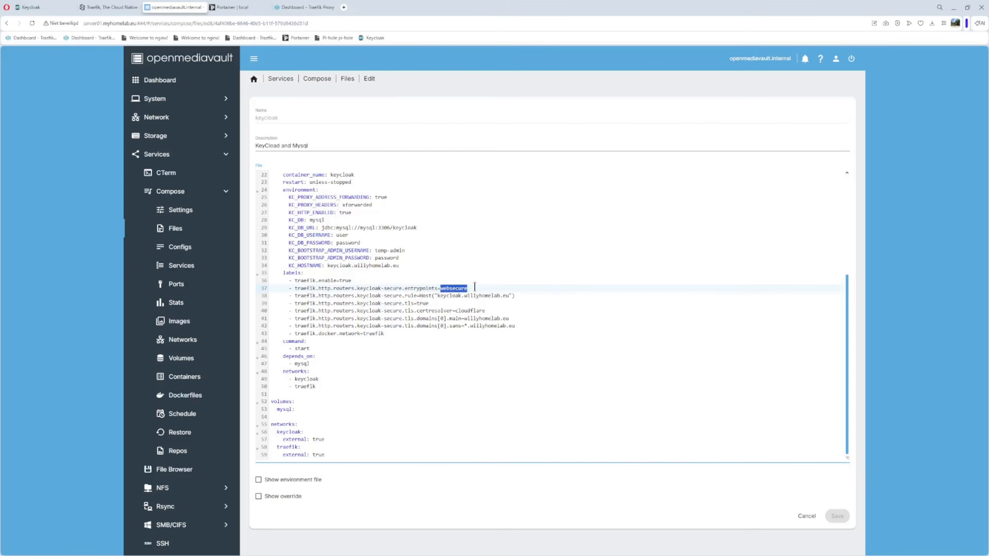
Open the traefik-https.conf config, examine its websecure entry point definition, and close it without saving.
click(183, 247)
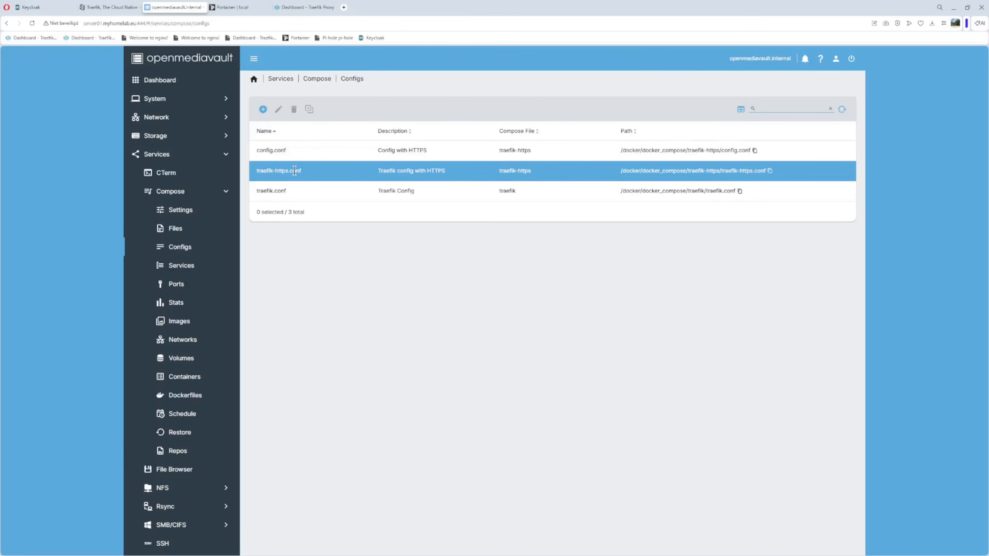
click(282, 172)
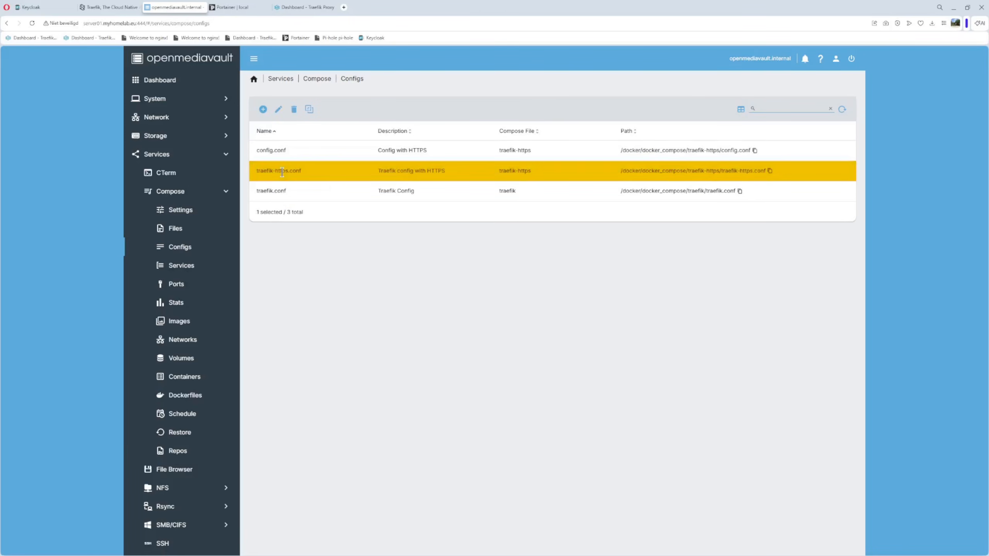
click(279, 109)
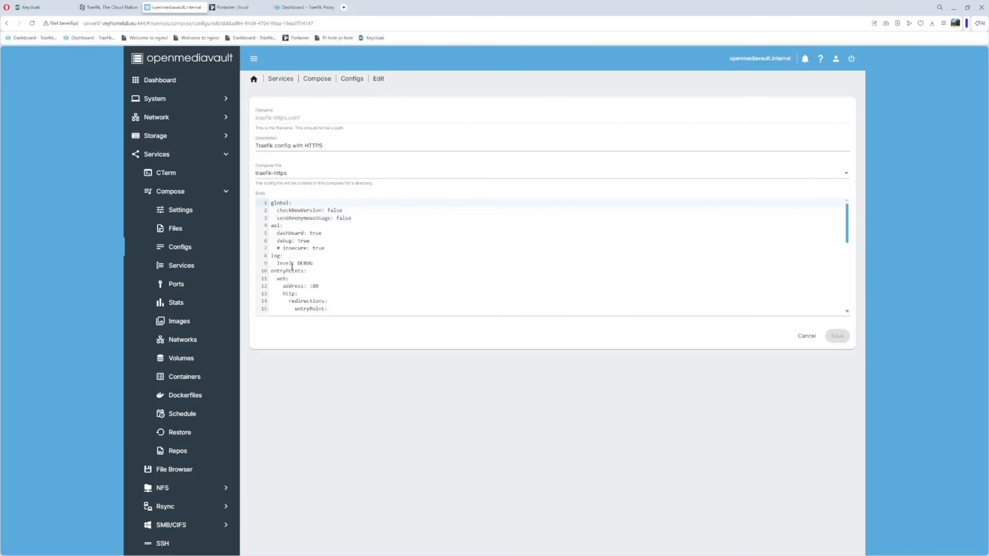
scroll(292, 265, down, 1)
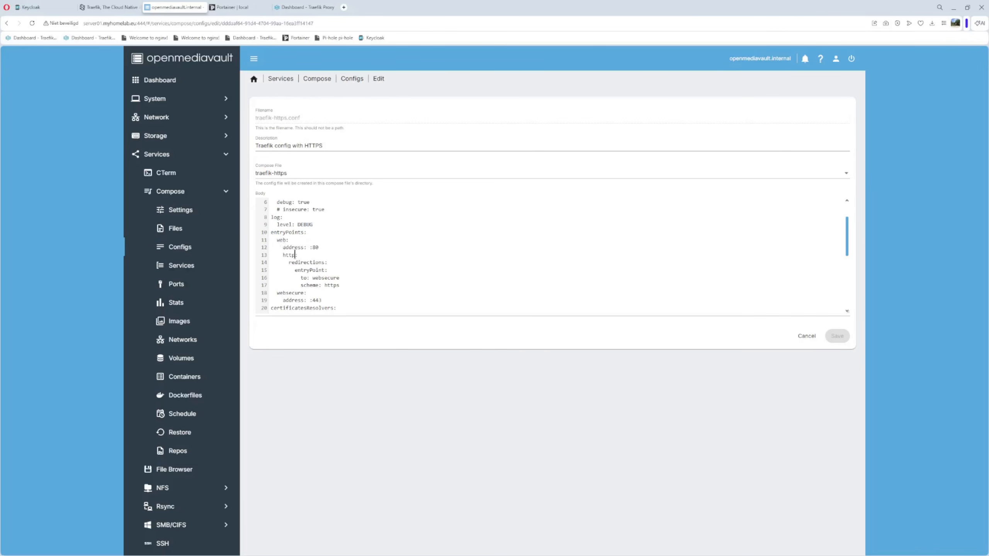
scroll(355, 272, down, 1)
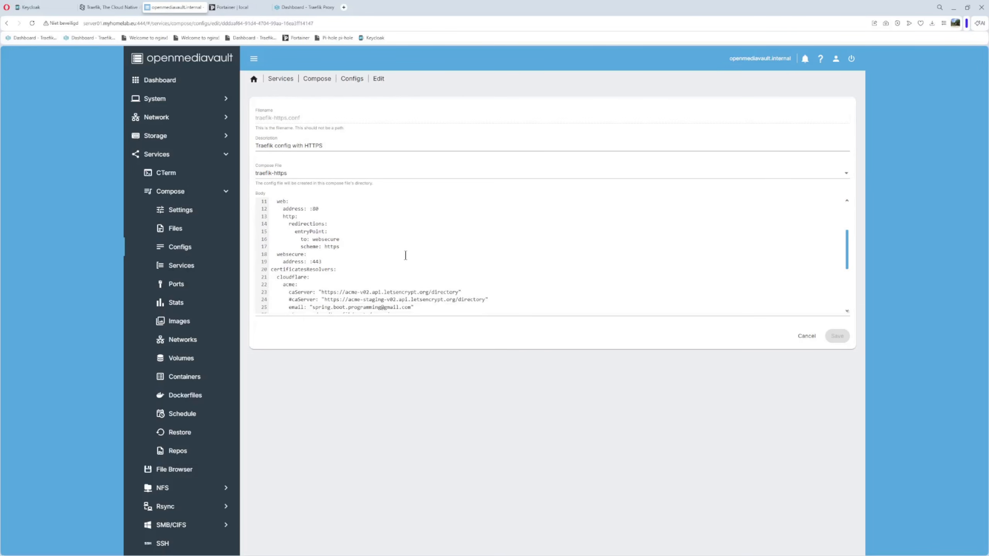
drag(274, 254, 334, 259)
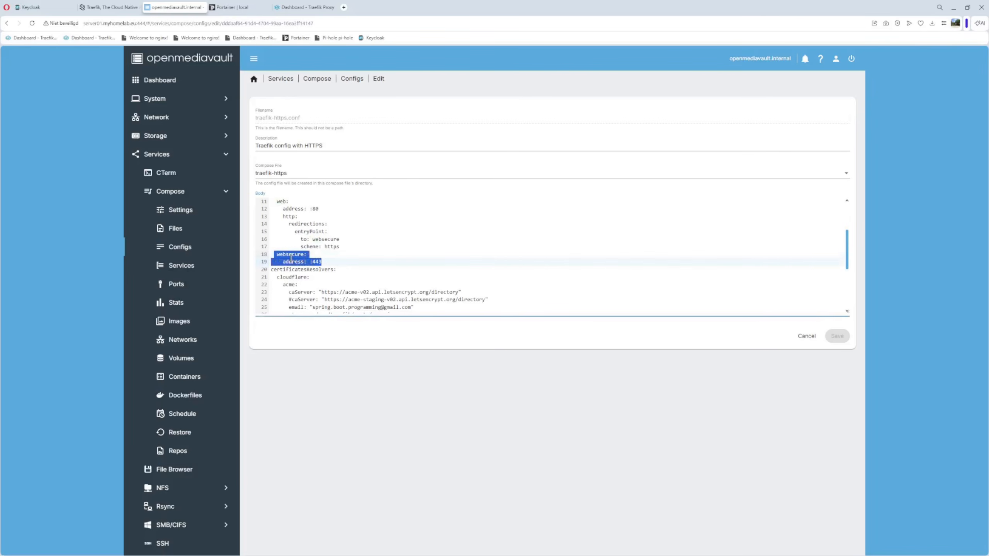
scroll(396, 267, down, 2)
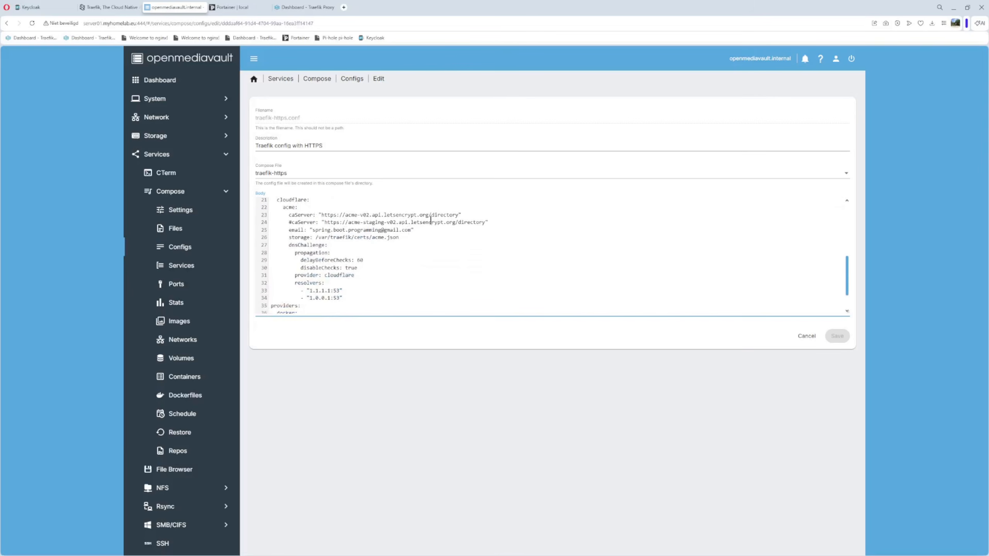
click(805, 337)
Reopen the keycloak Compose file in an enlarged editor and examine the keycloak-secure router's TLS label.
click(178, 230)
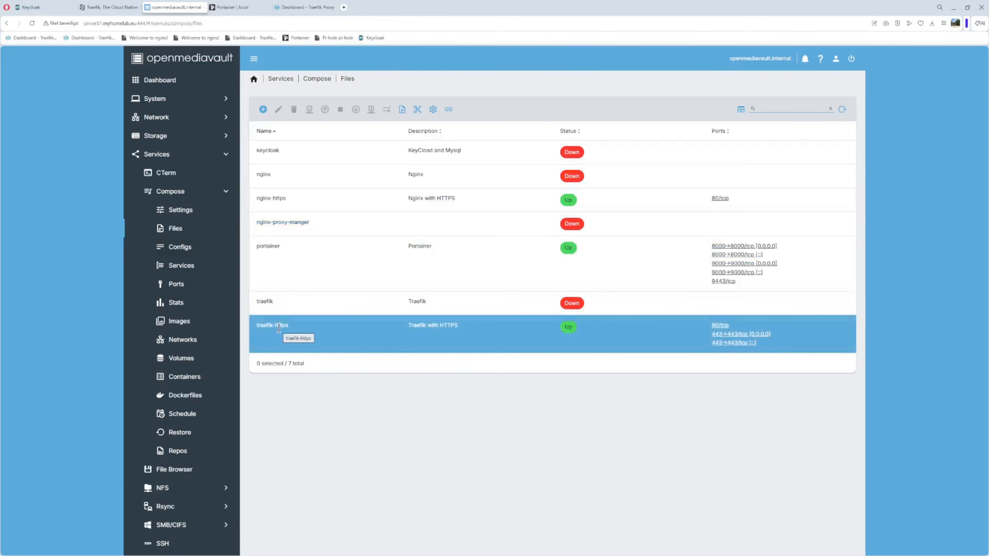
double_click(269, 150)
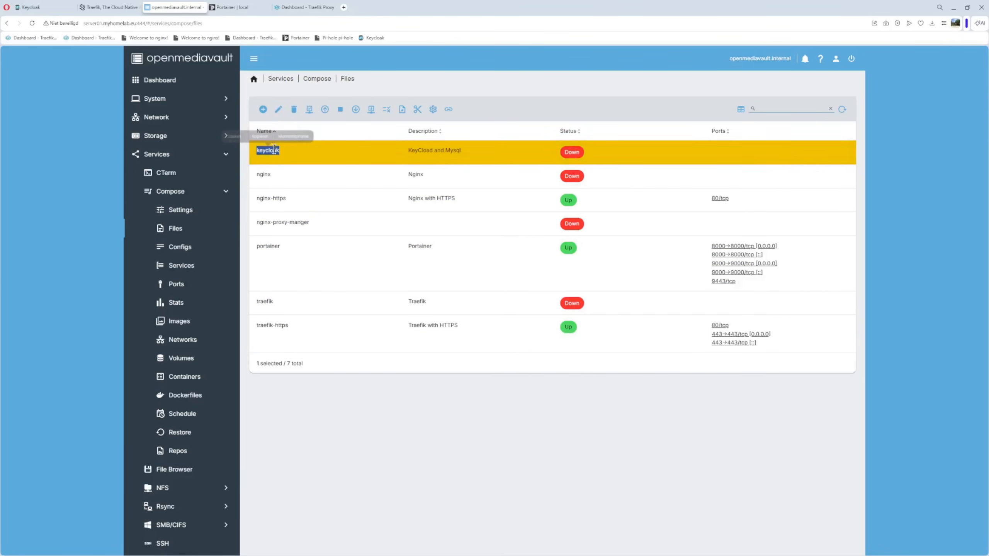
click(279, 109)
drag(846, 284, 828, 463)
scroll(532, 303, down, 5)
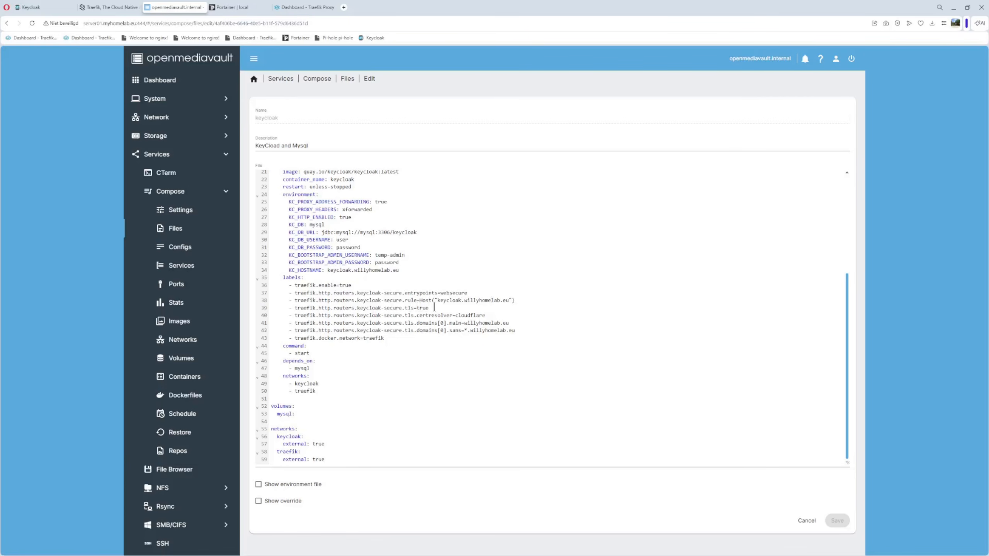
drag(286, 306, 457, 308)
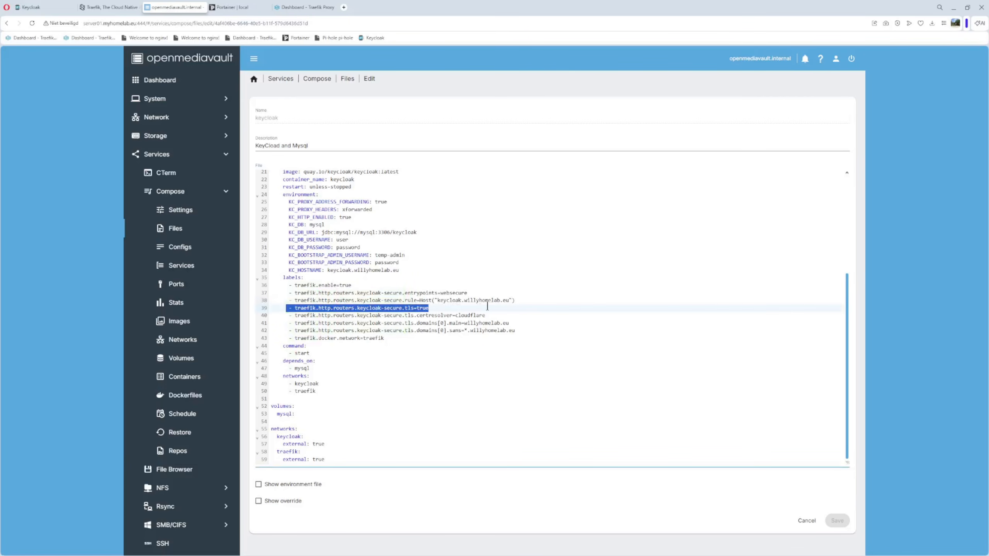
Examine the keycloak-secure router's TLS domain labels for the main domain and the wildcard SAN.
click(500, 310)
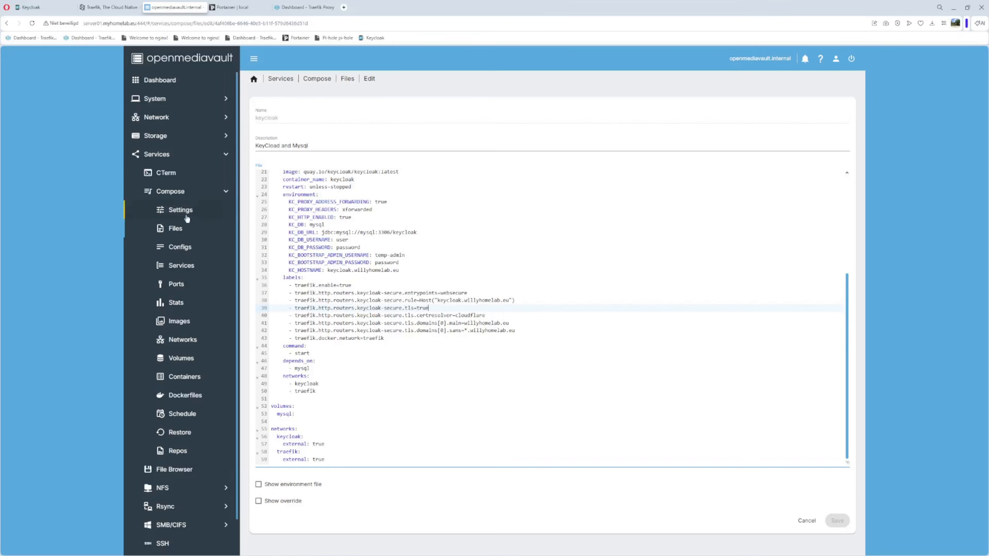
click(278, 323)
drag(279, 323, 521, 333)
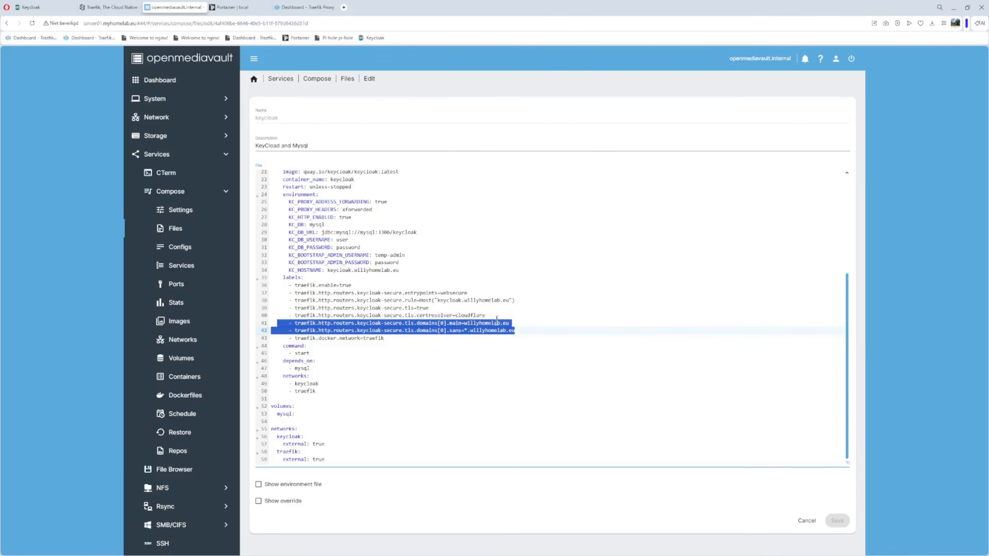
click(464, 330)
click(472, 345)
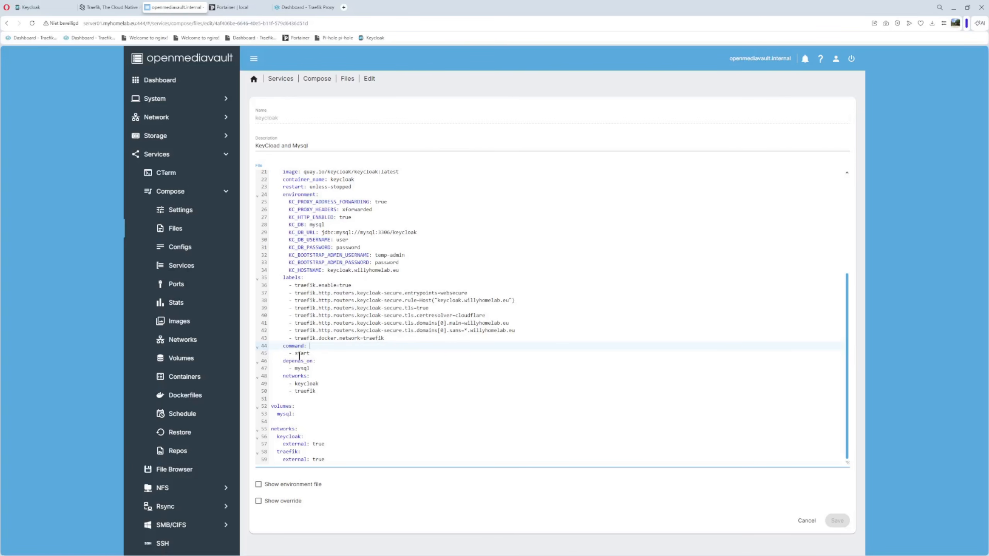
Examine the Keycloak service's depends_on entry for mysql against the MySQL service definition.
click(275, 361)
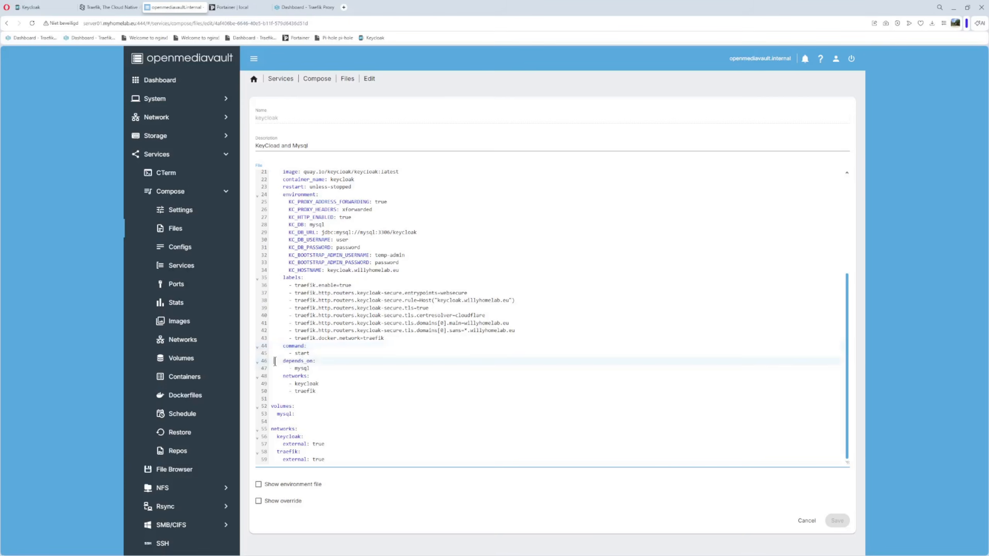
drag(275, 362, 328, 370)
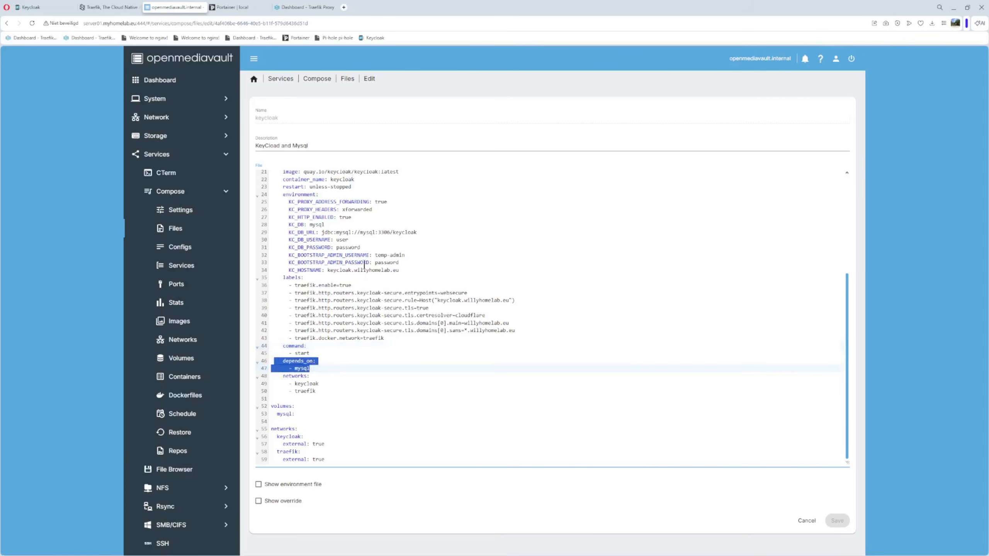
scroll(363, 263, up, 5)
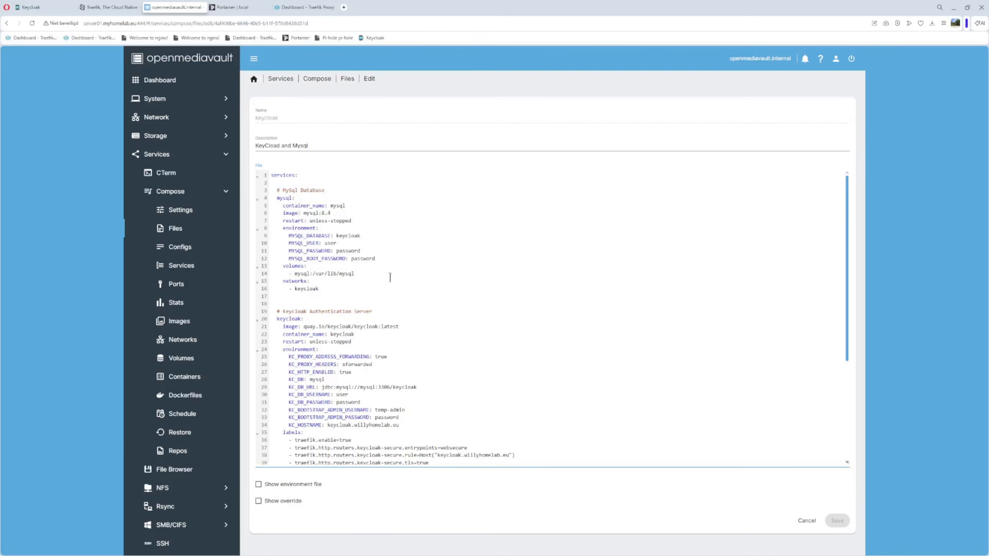
scroll(480, 268, down, 4)
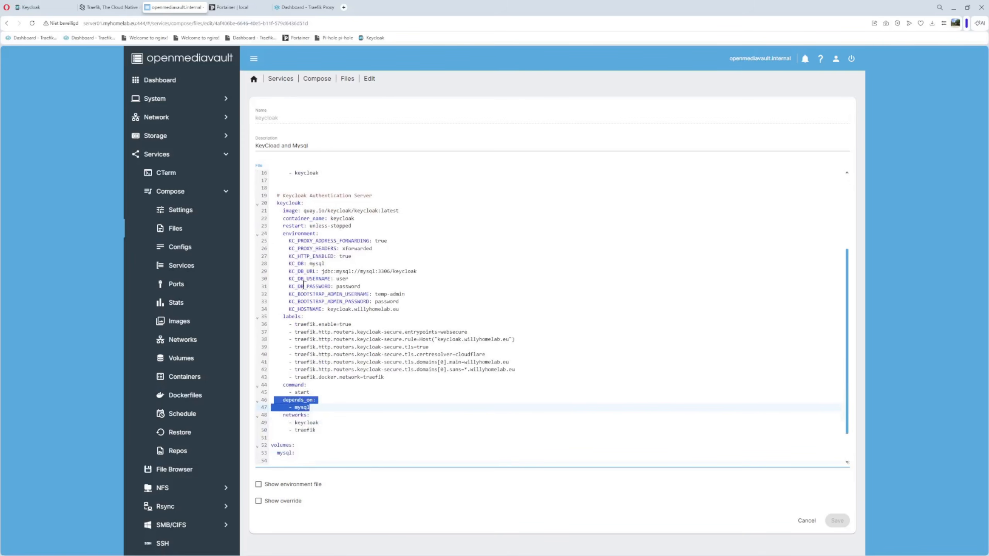
scroll(365, 261, down, 2)
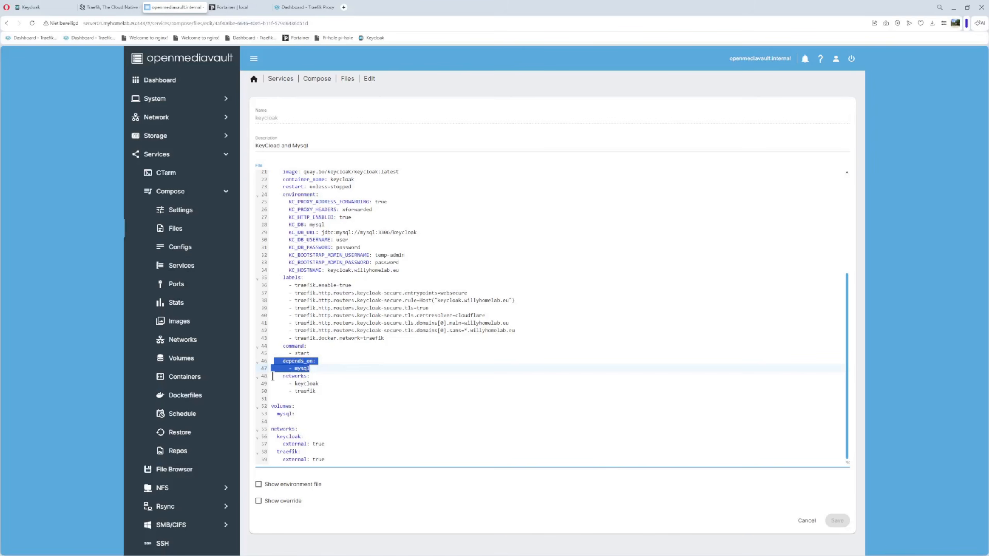
Examine the keycloak and traefik network assignments of both services, and close the Compose file without saving.
click(362, 396)
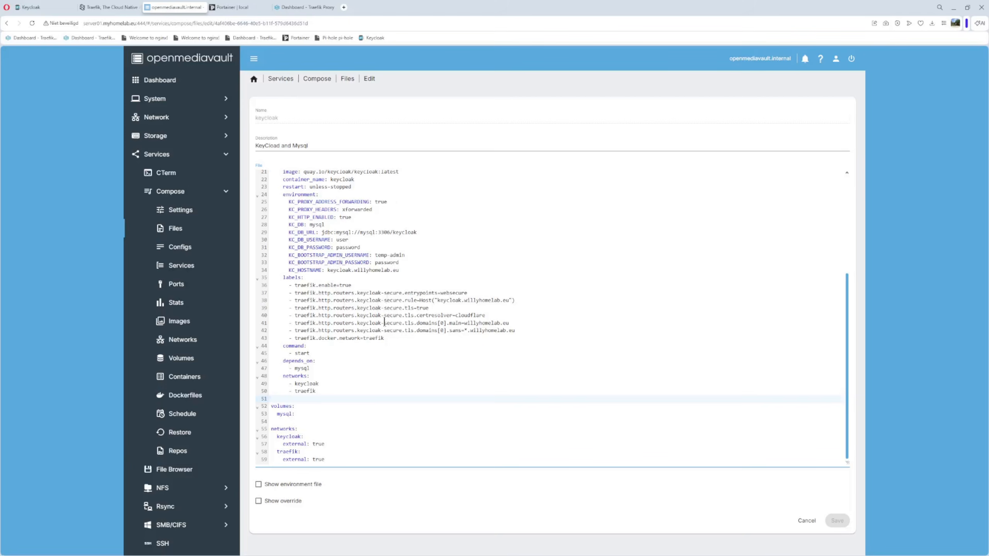
drag(287, 390, 317, 389)
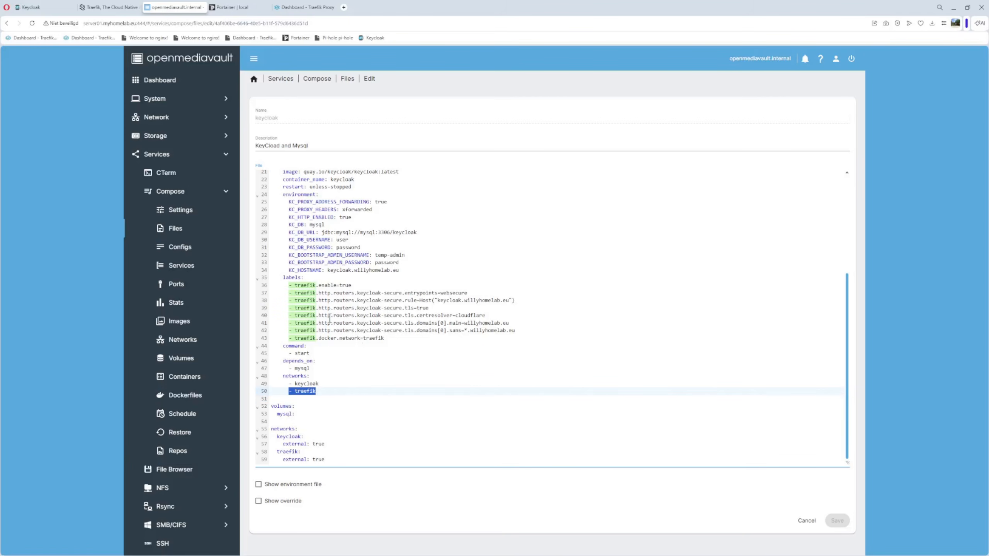
click(358, 386)
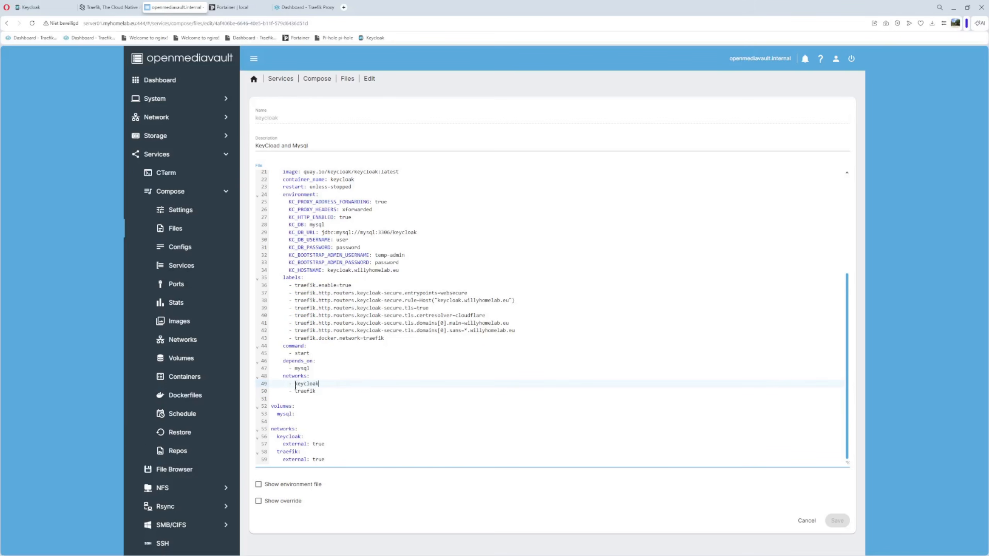
scroll(366, 385, up, 4)
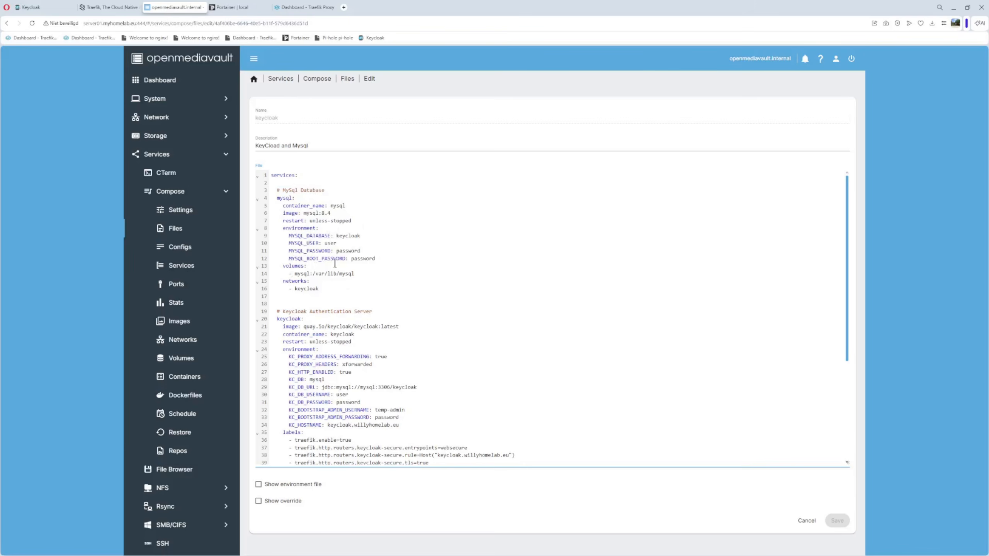
scroll(327, 249, down, 5)
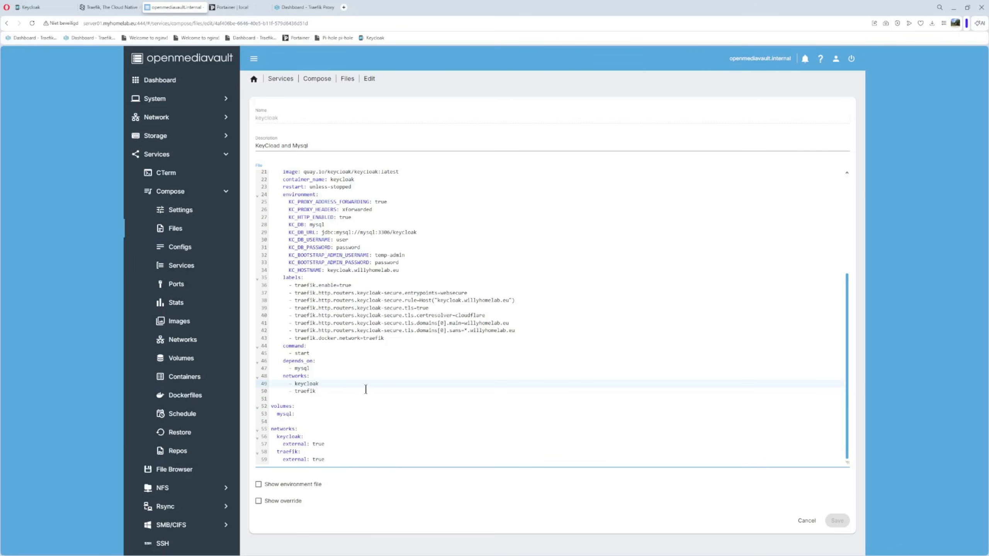
scroll(366, 404, up, 5)
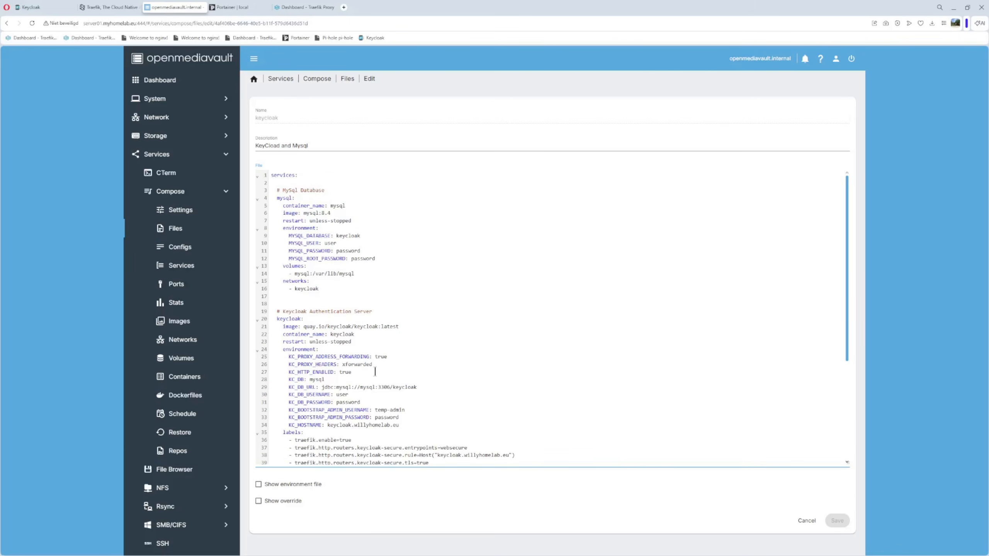
scroll(397, 266, down, 5)
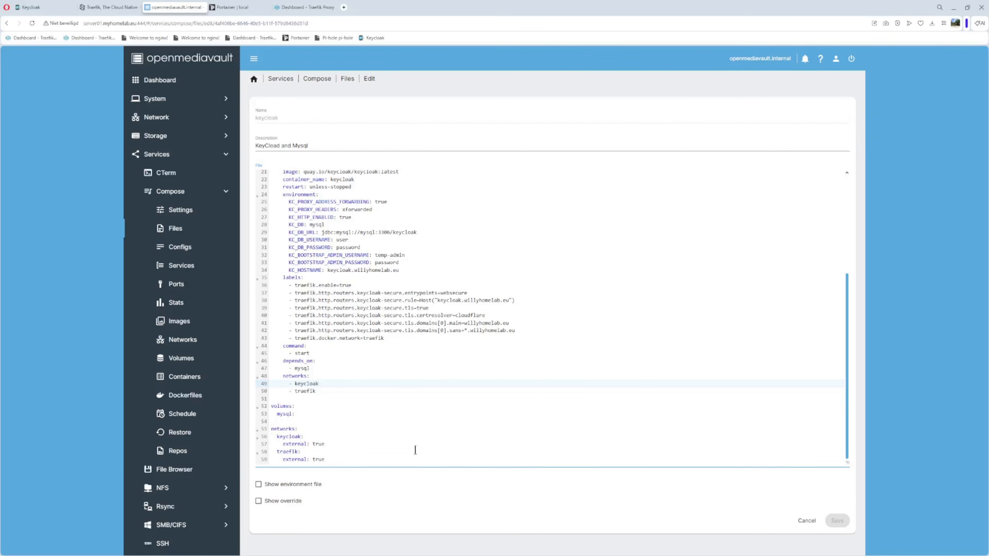
click(799, 522)
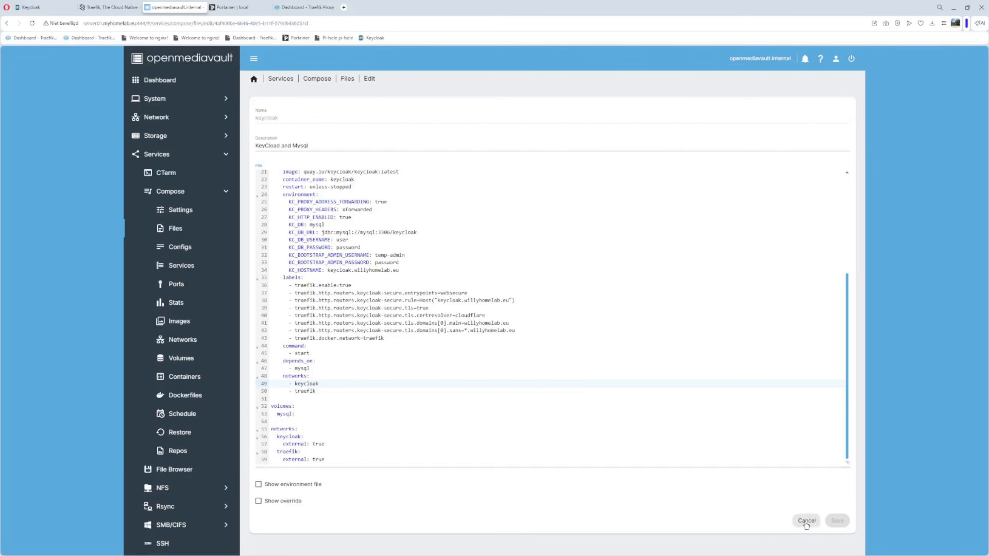
Bring up the keycloak Compose stack and close the command output when it finishes.
click(278, 155)
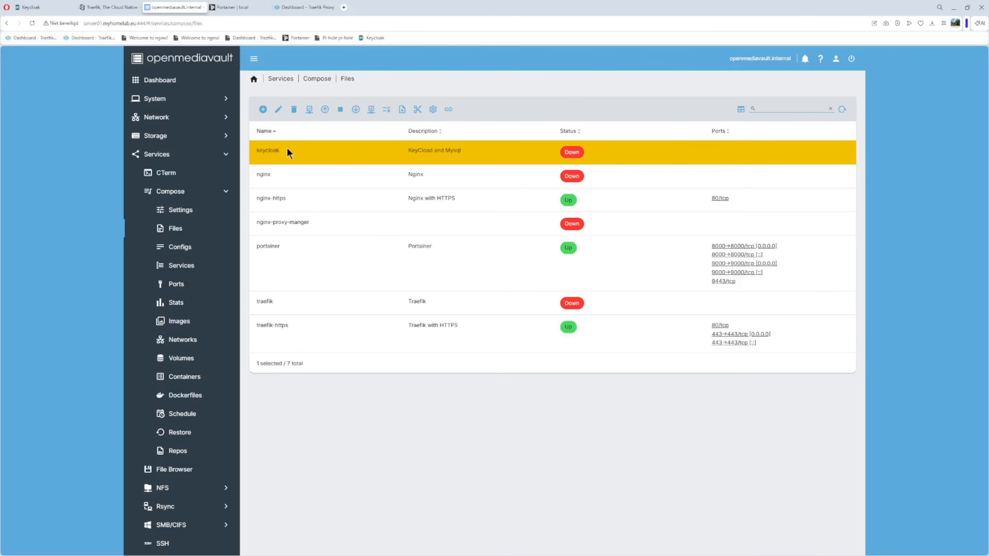
click(326, 110)
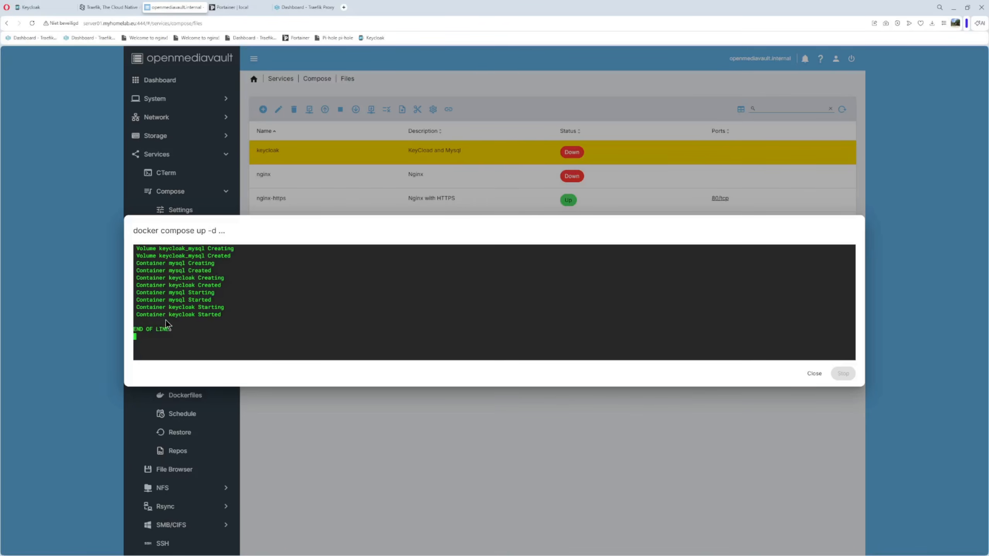
click(814, 374)
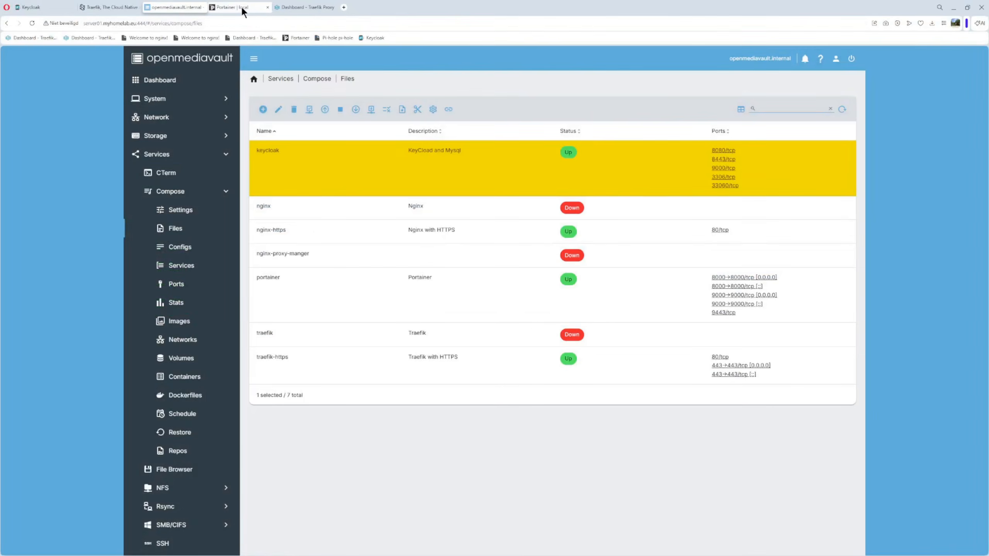
Switch to Portainer and examine the logs of the keycloak container.
click(239, 7)
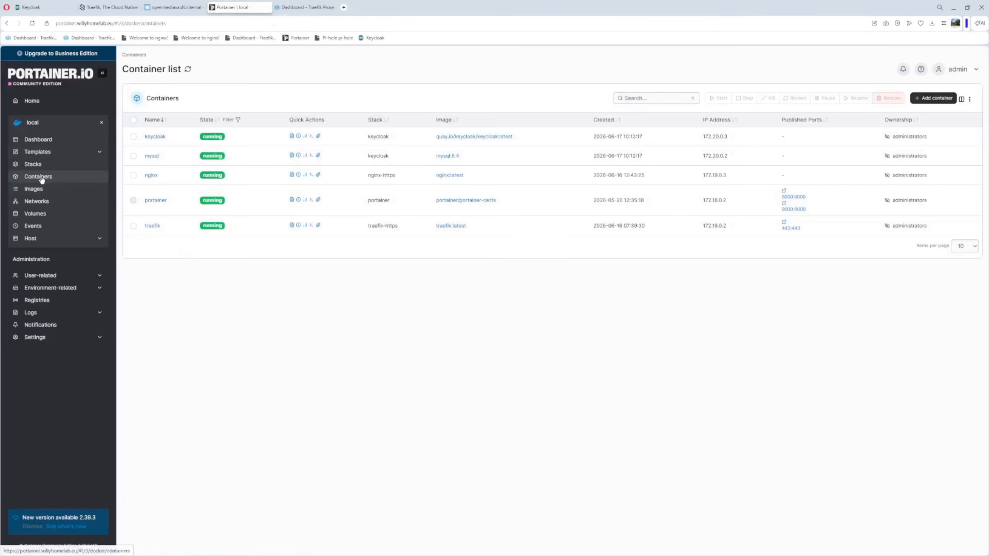
click(156, 137)
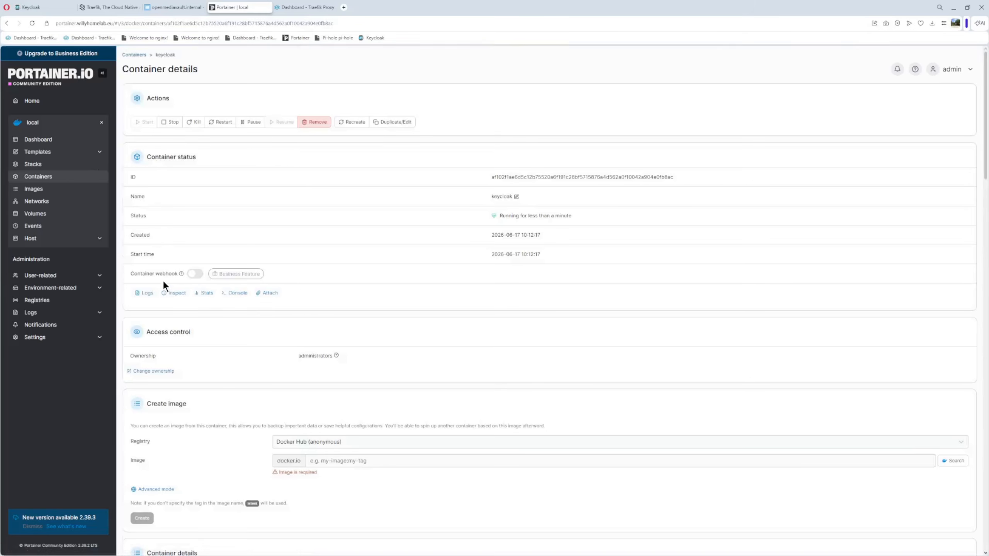
click(147, 294)
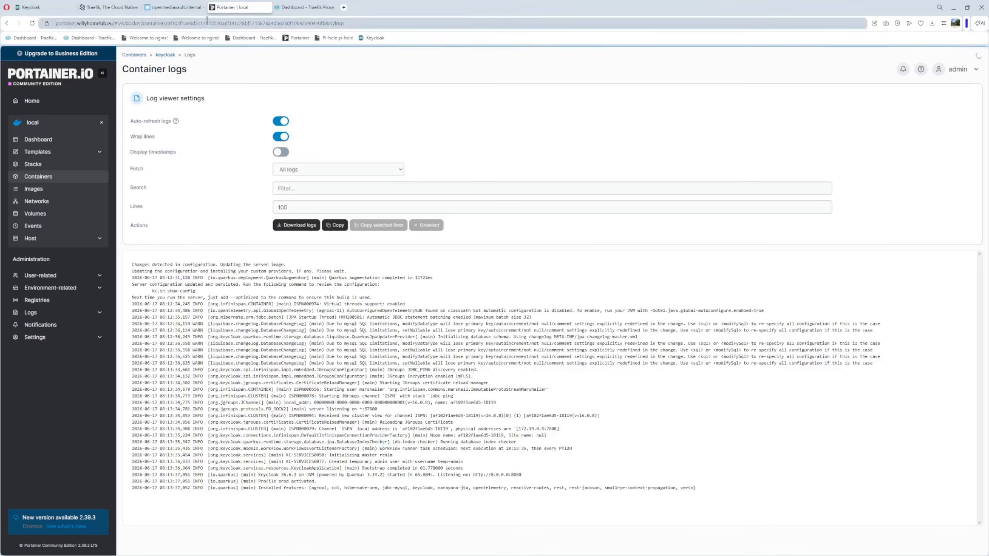
Switch to the Traefik dashboard, examine its site certificate's issuer and validity period, and close the certificate viewer.
click(304, 7)
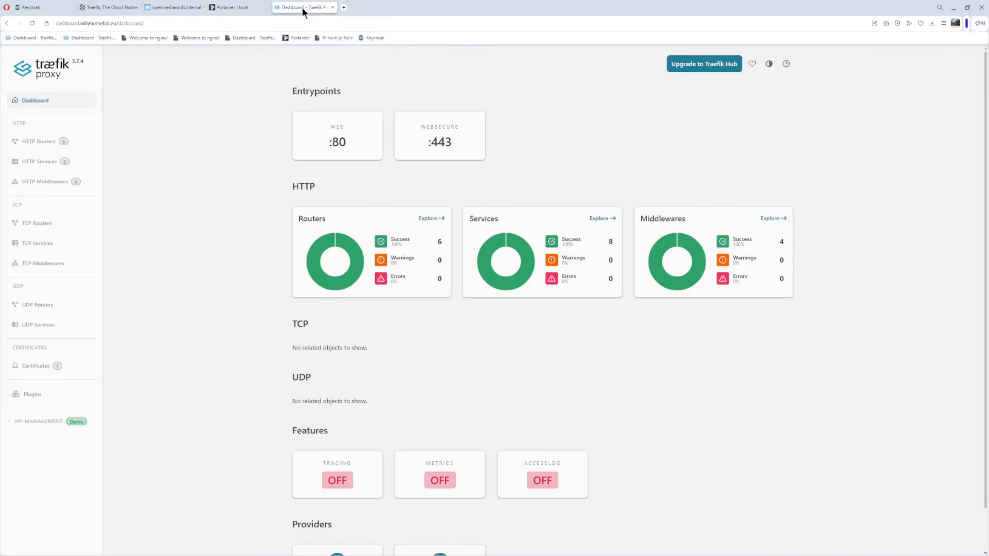
click(24, 36)
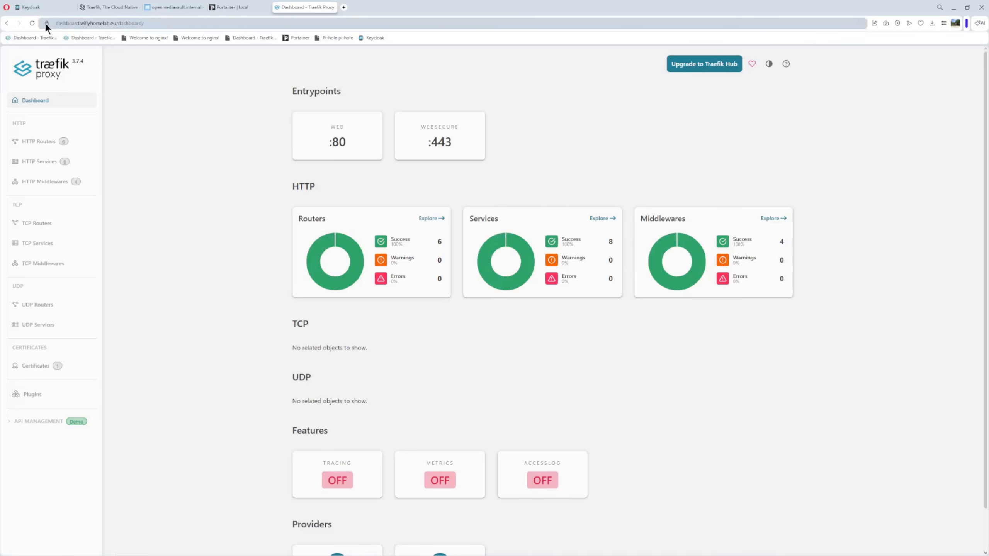
click(45, 23)
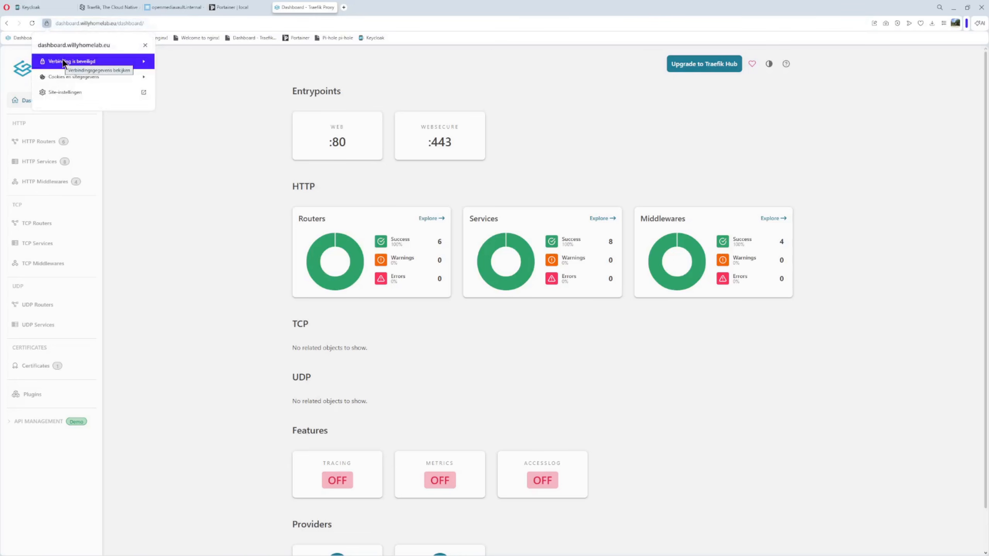
click(64, 60)
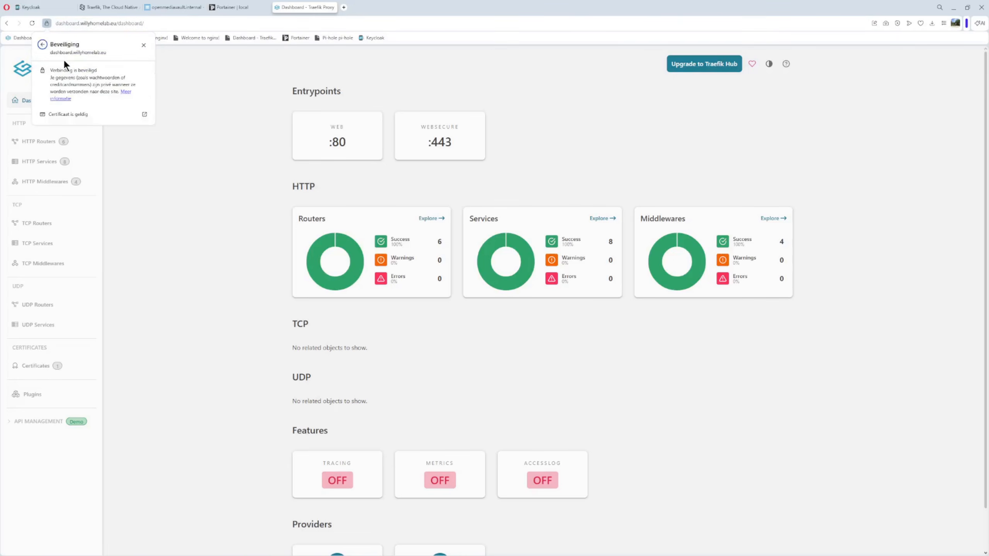
click(66, 115)
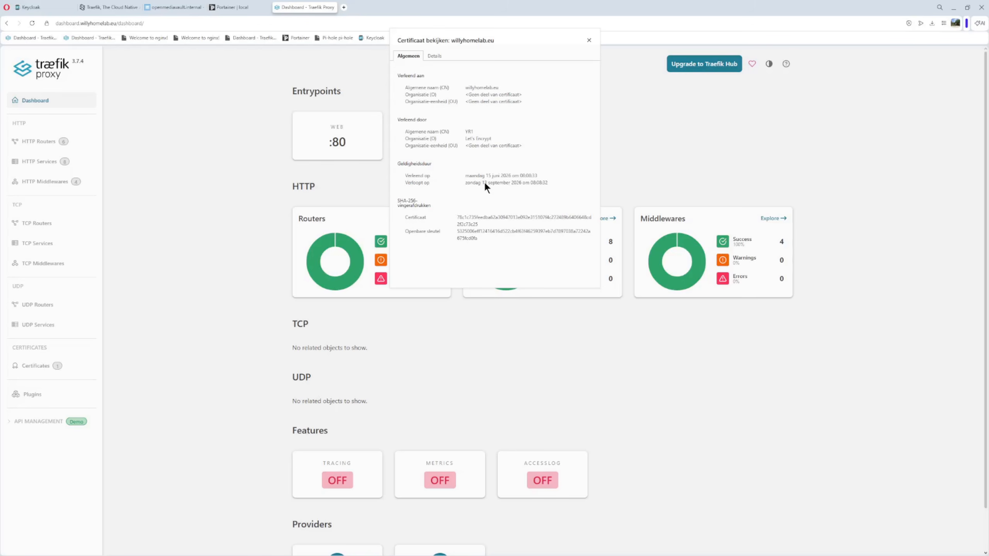
click(589, 41)
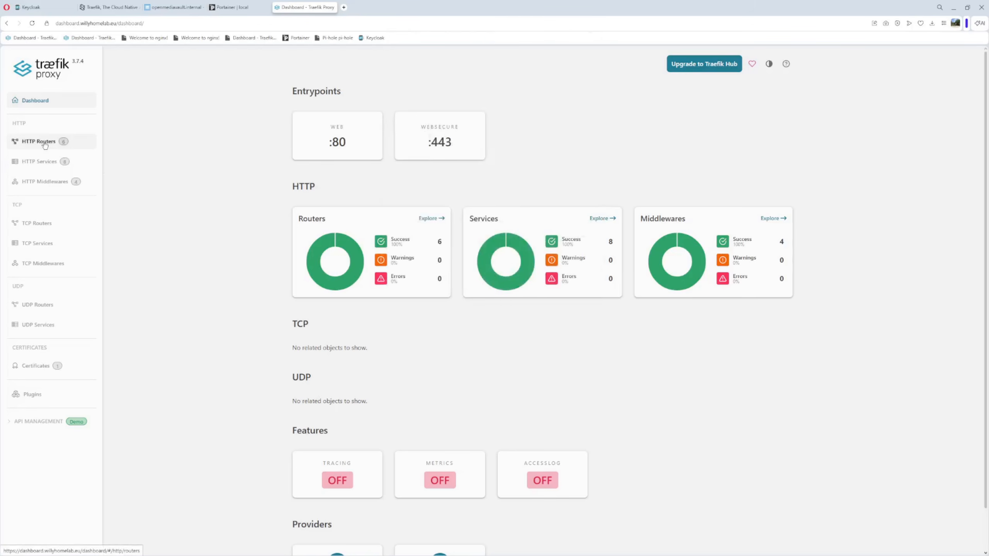
Examine Traefik's HTTP routers, services and middlewares, including the keycloak-secure router and keycloak service.
click(45, 144)
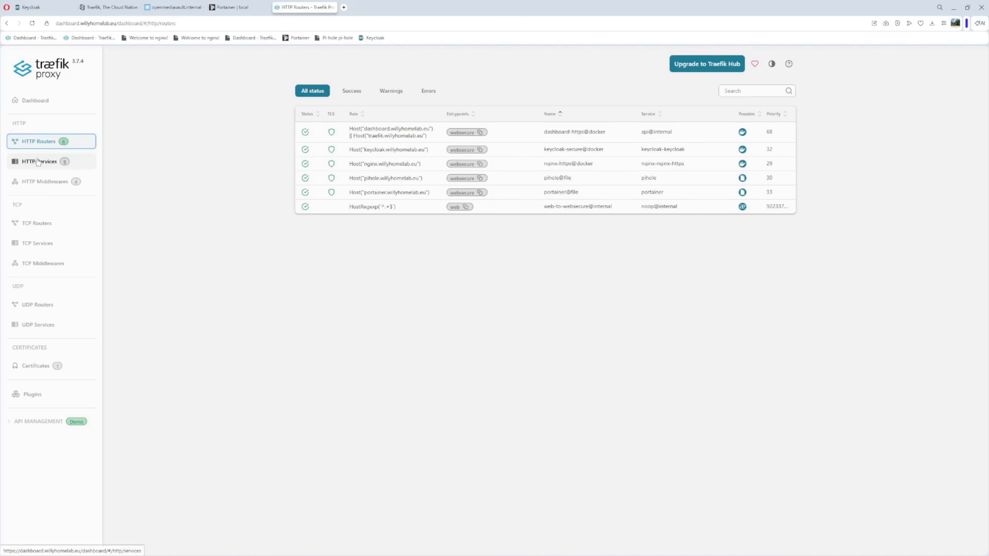
click(38, 162)
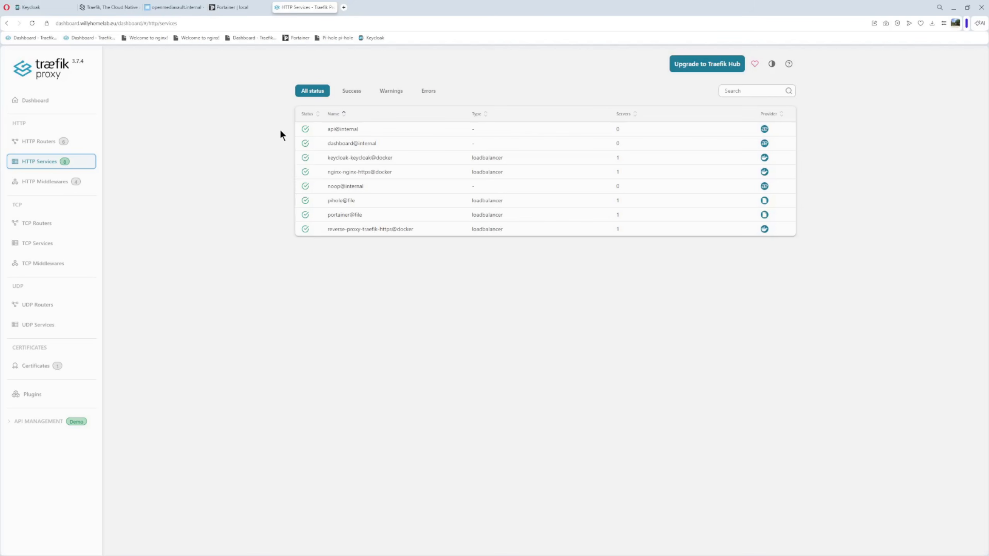
click(64, 182)
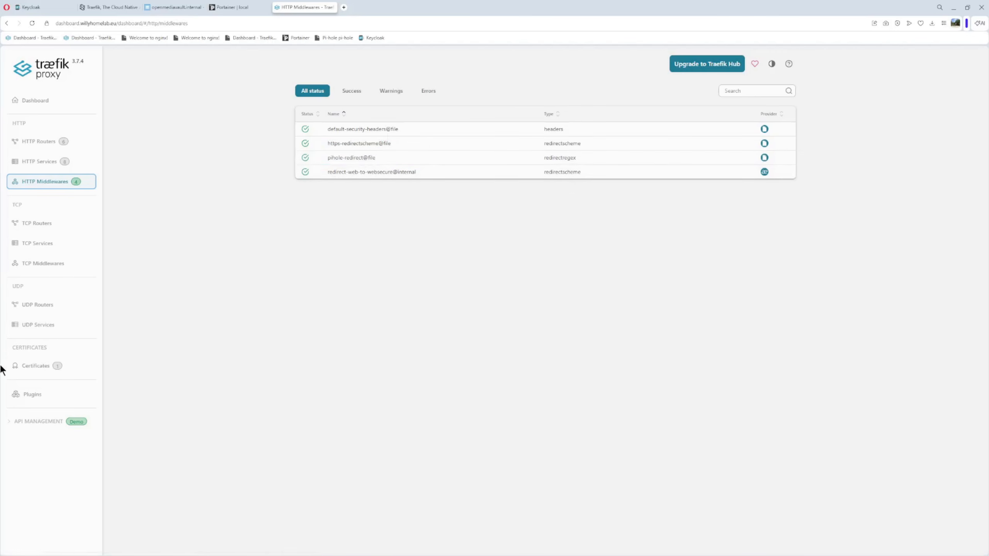
Examine the details of the willyhomelab.eu certificate in Traefik's certificate list.
click(38, 370)
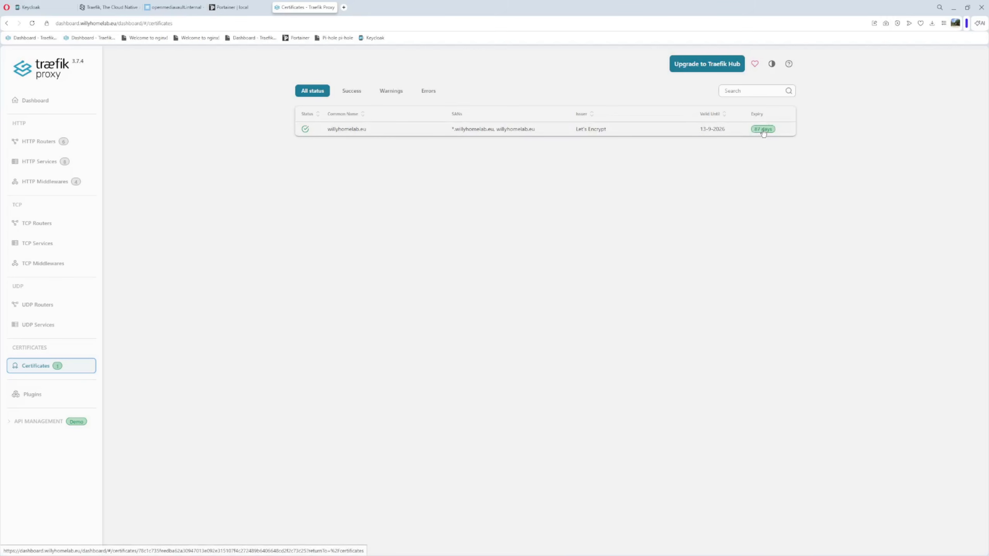
click(355, 129)
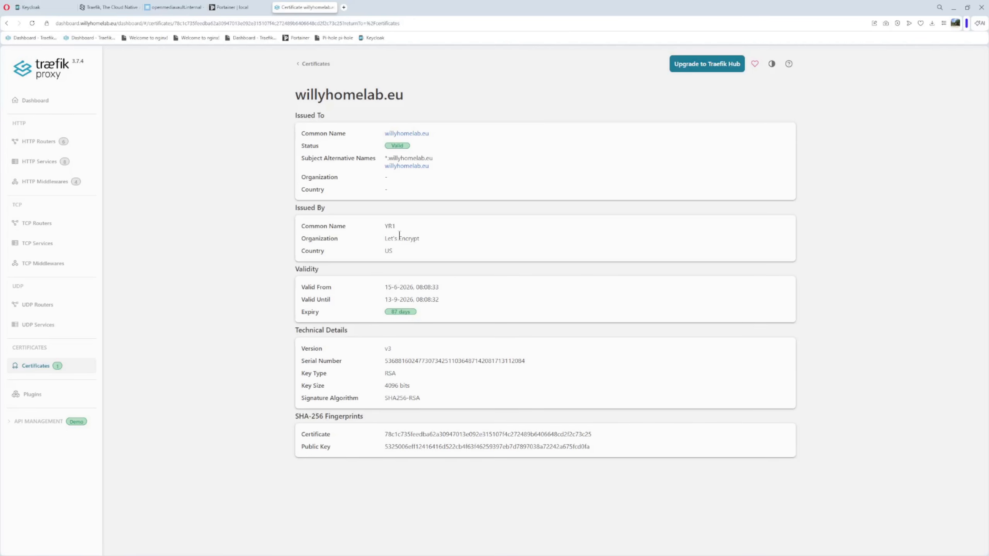
Load the bookmarked nginx site at nginx.willyhomelab.eu in a new browser tab.
click(343, 8)
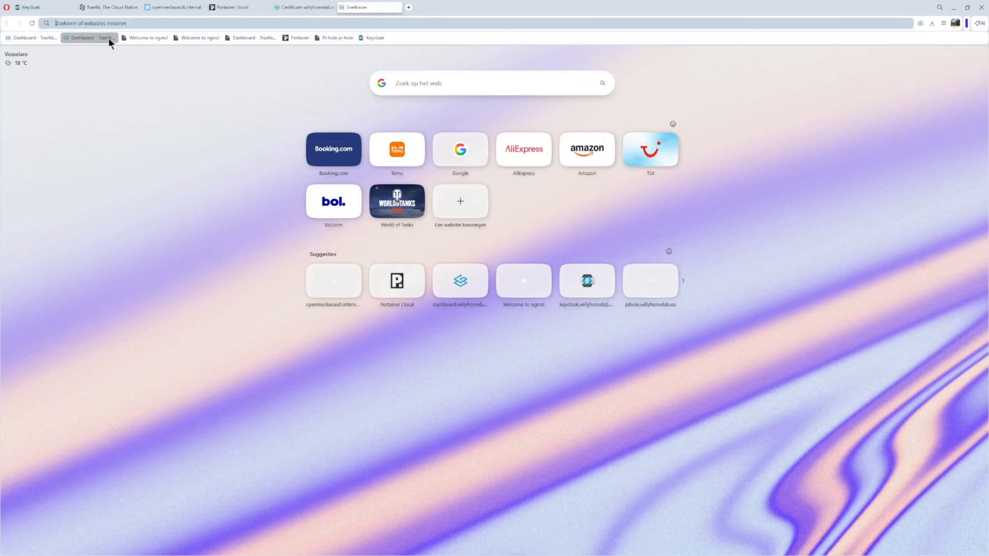
click(135, 38)
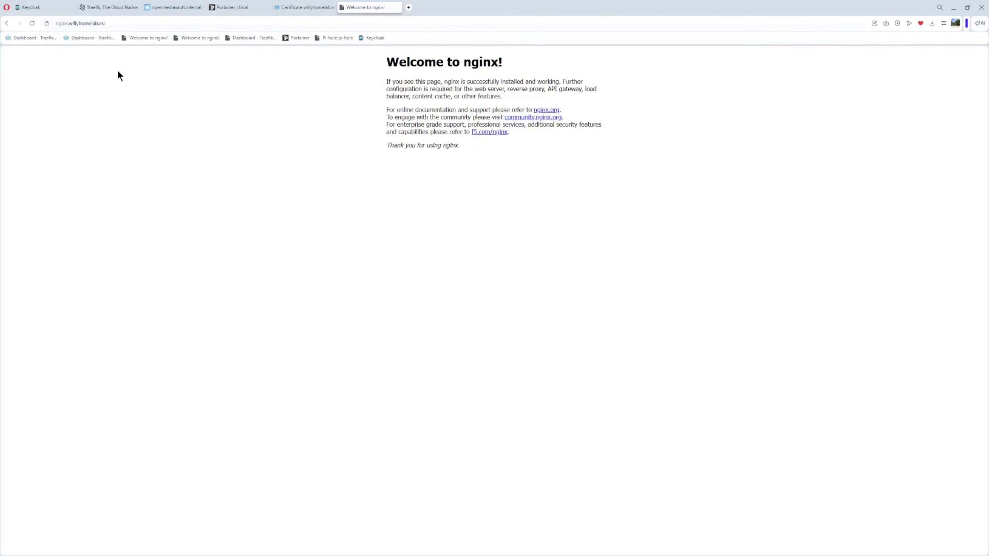
Load the bookmarked Traefik dashboard and the Portainer site through their willyhomelab.eu addresses.
click(248, 39)
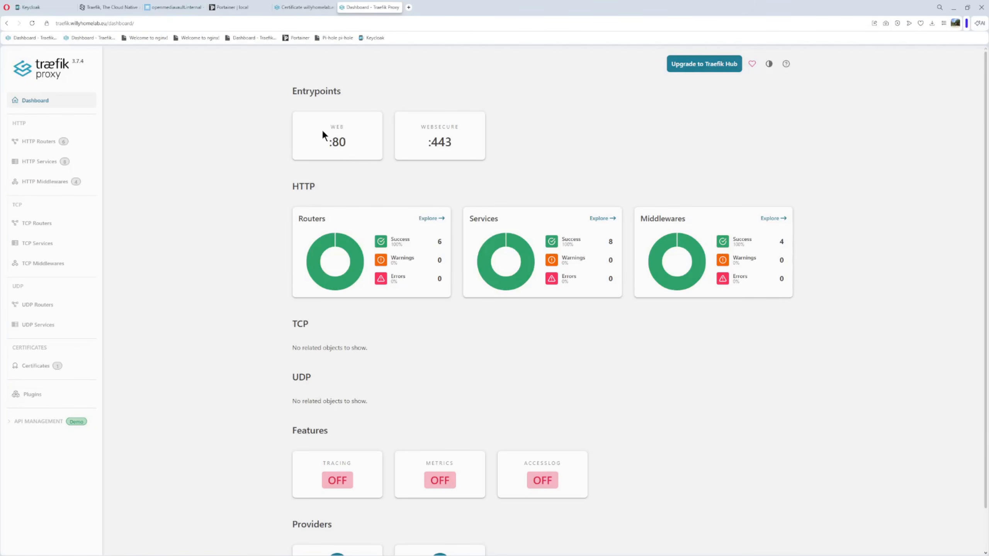
click(299, 38)
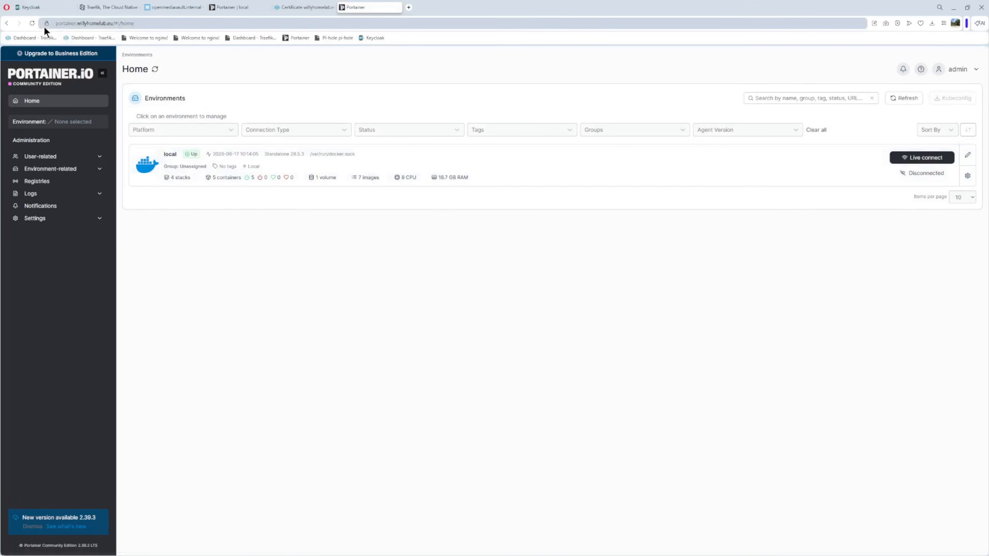
Open the bookmarked Pi-hole site, log in with the account password, and examine its local DNS and CNAME records.
click(337, 38)
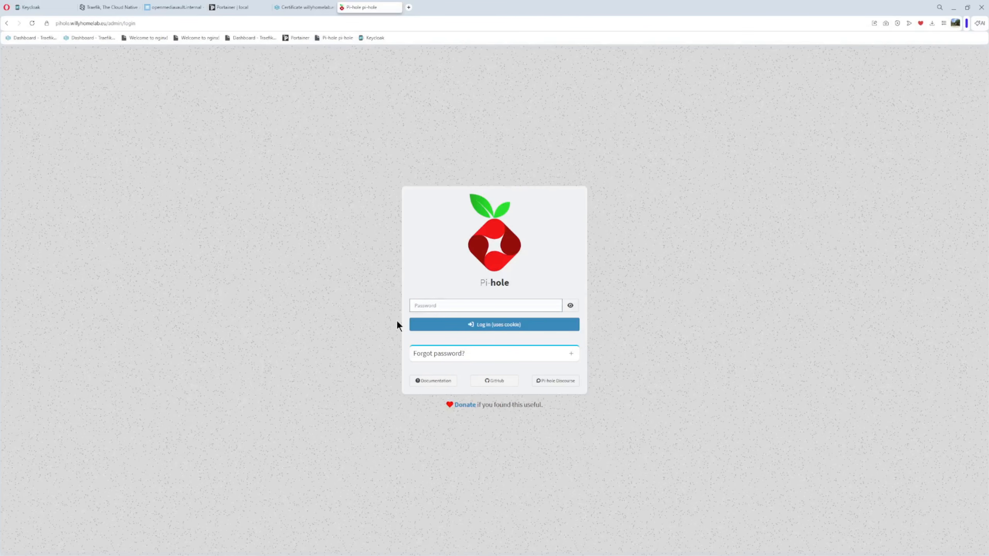
text(••)
key(Return)
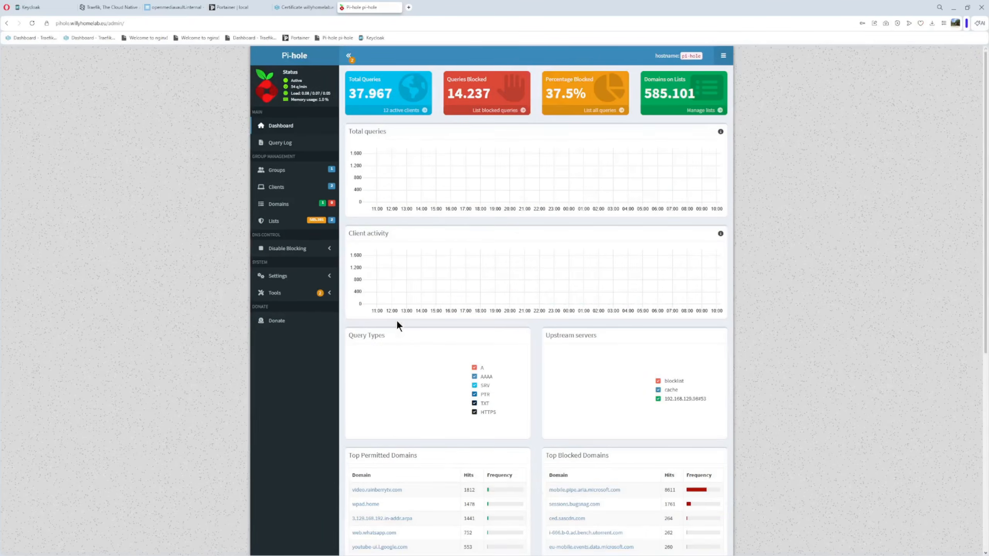
click(287, 277)
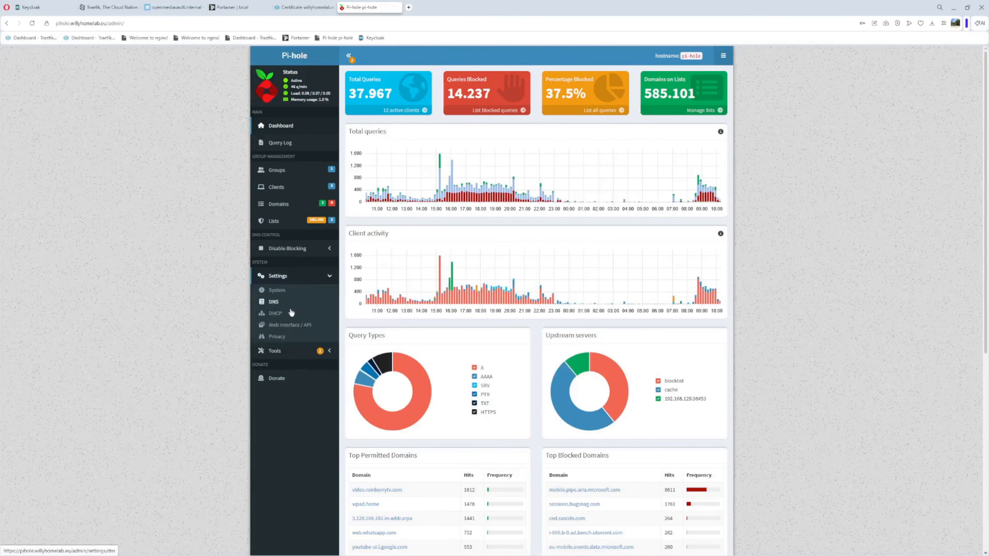
click(298, 359)
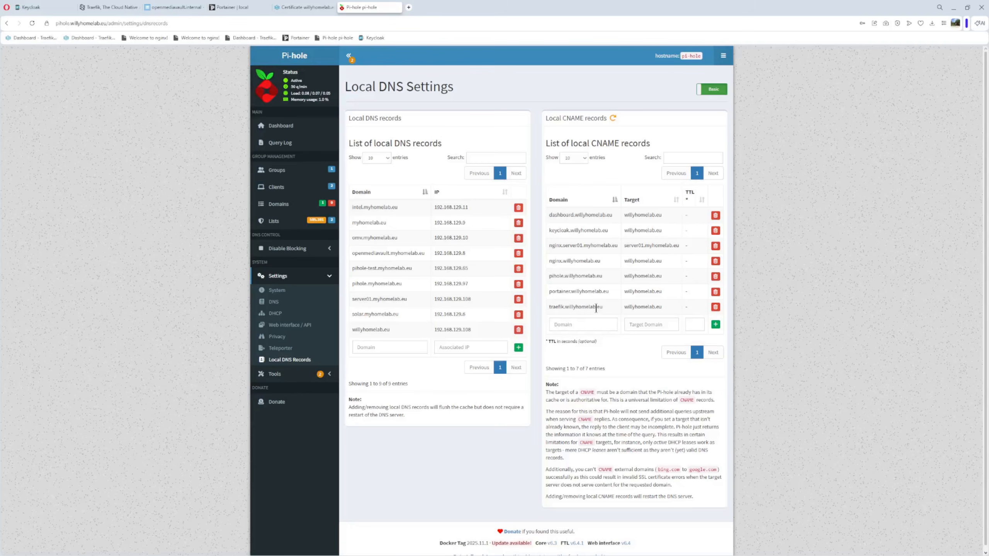
Open the bookmarked Keycloak site and sign in as temp-admin with the account password.
click(367, 37)
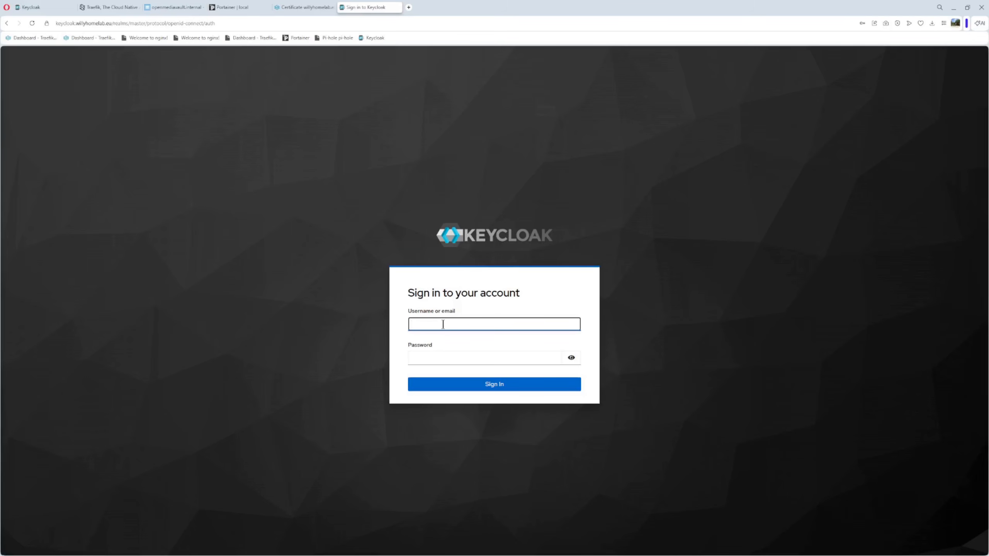
text(temp-admin)
click(444, 361)
text(••••••)
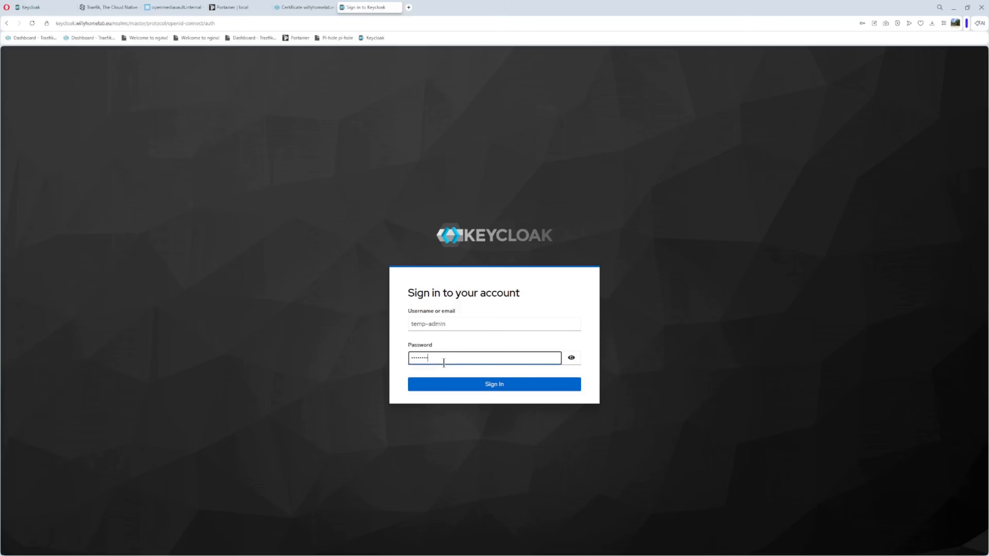
key(Return)
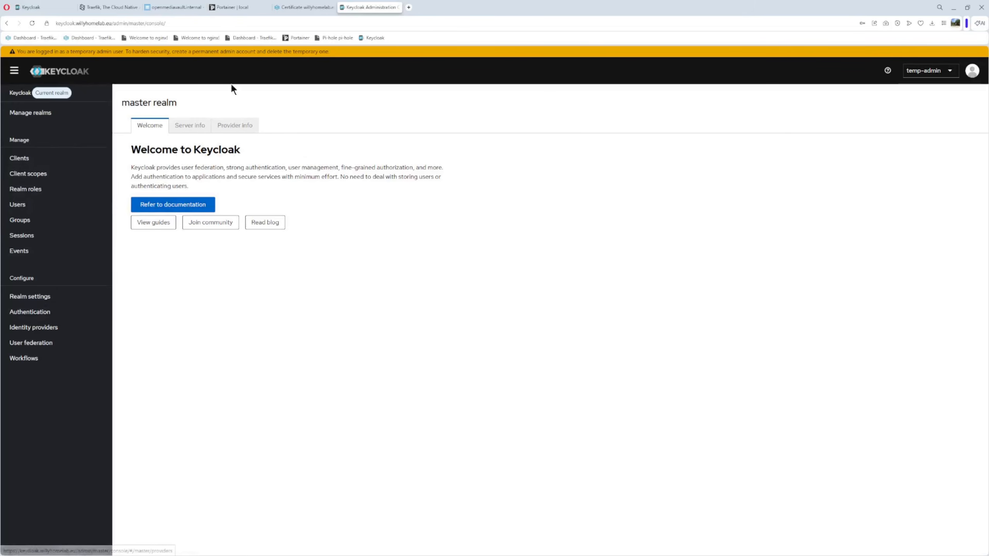
Switch to openmediavault, open the keycloak compose file for editing, and highlight the two KC_BOOTSTRAP_ADMIN credential lines.
click(182, 8)
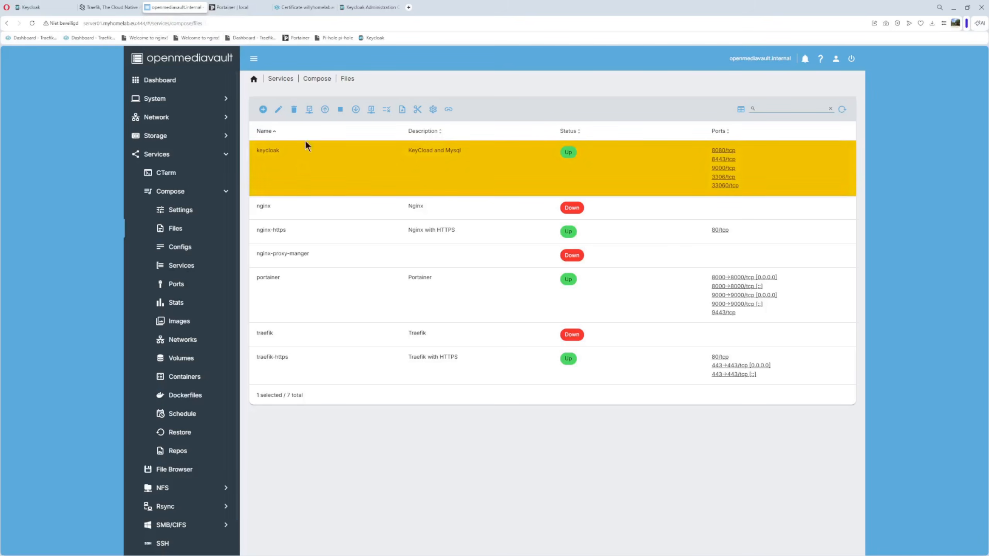
click(278, 109)
scroll(333, 257, down, 5)
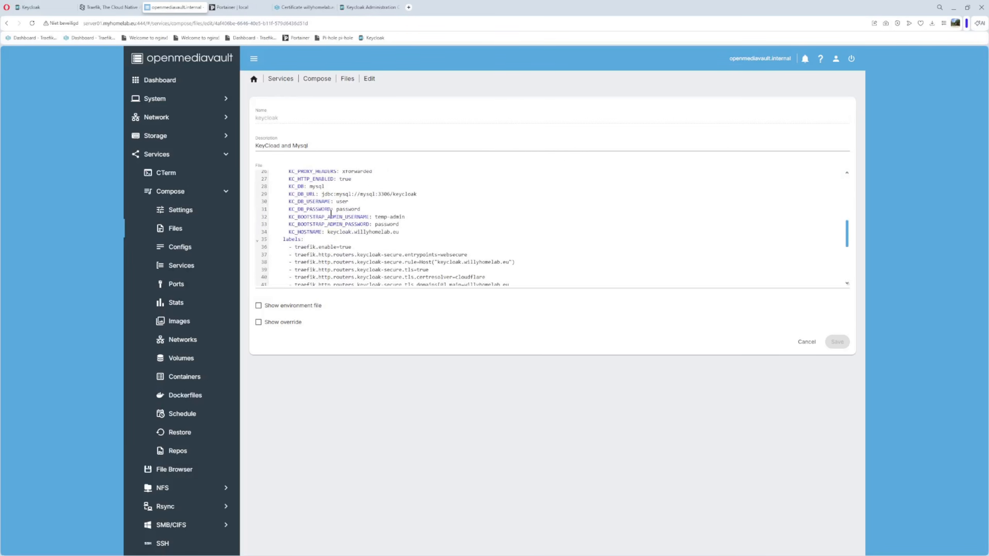
drag(282, 217, 446, 225)
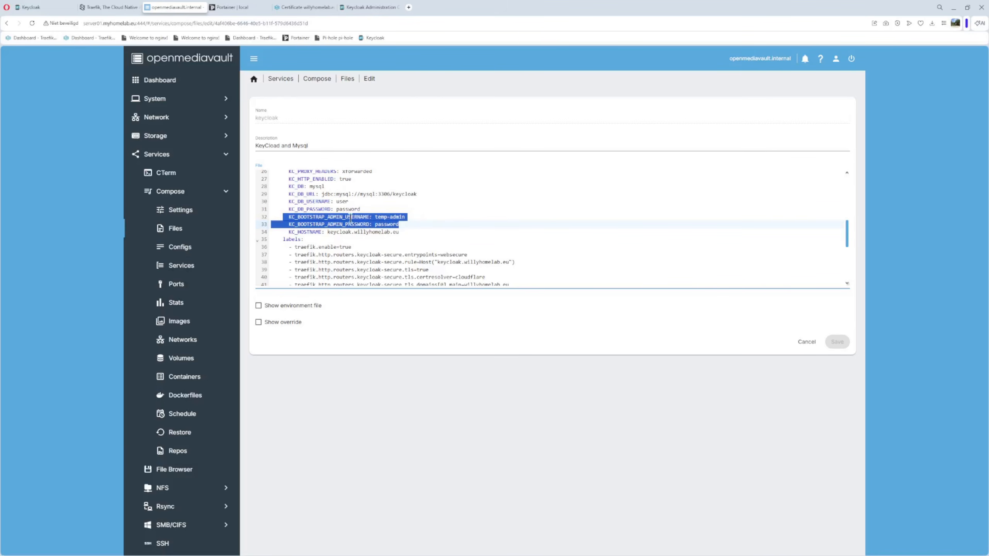
Examine the keycloak_mysql entry among the compose volumes and return to the Keycloak admin console.
click(183, 359)
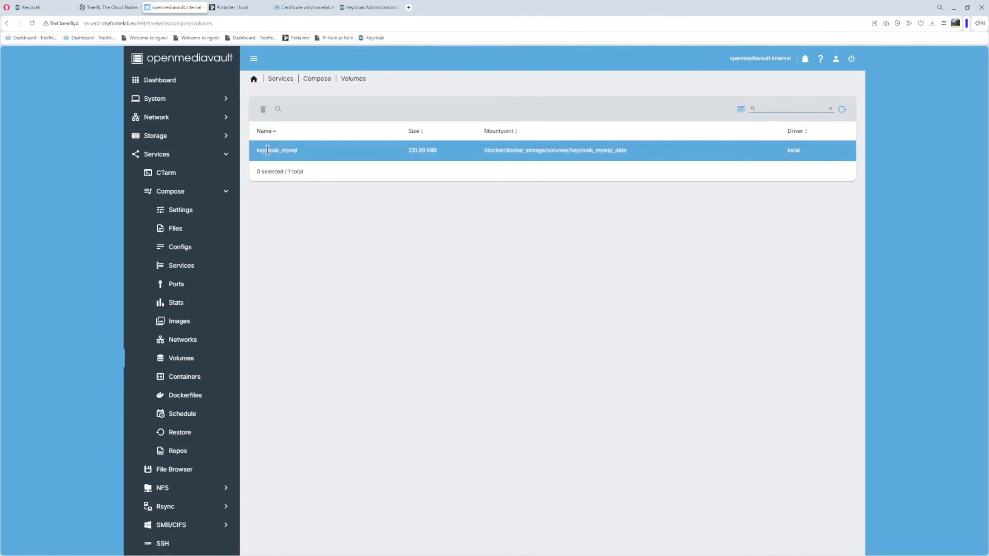
click(290, 153)
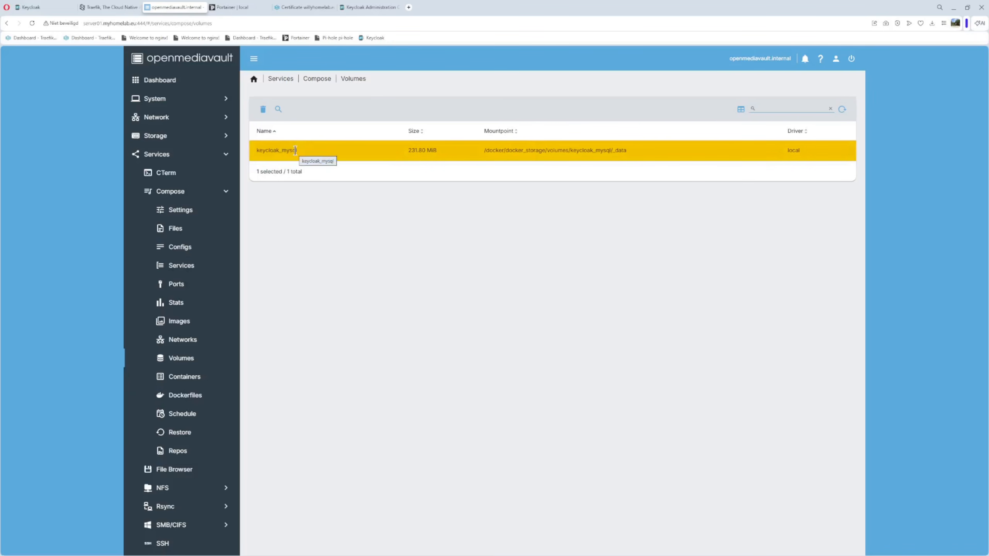
click(370, 8)
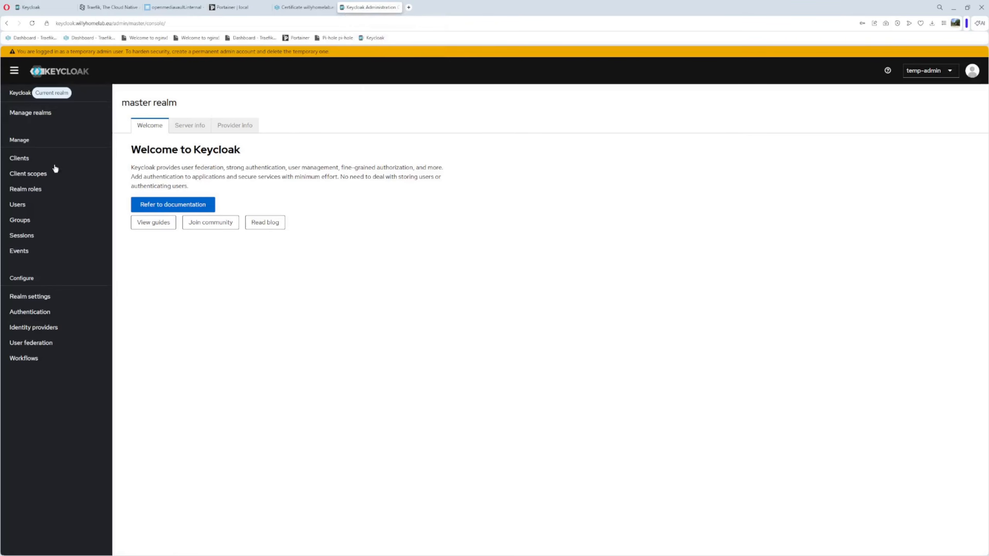